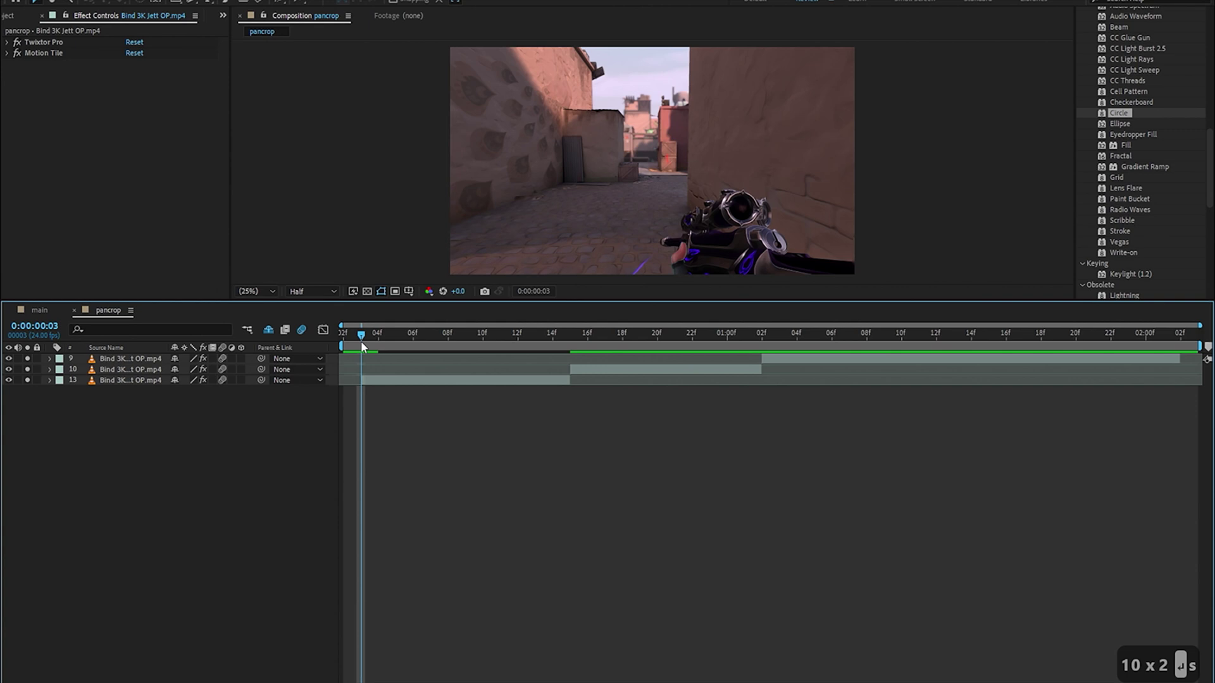
- Reveal the Scale property of all three clips and set a 130% Scale keyframe on the bottom clip at 0:00:00:03
key("Page_Up")
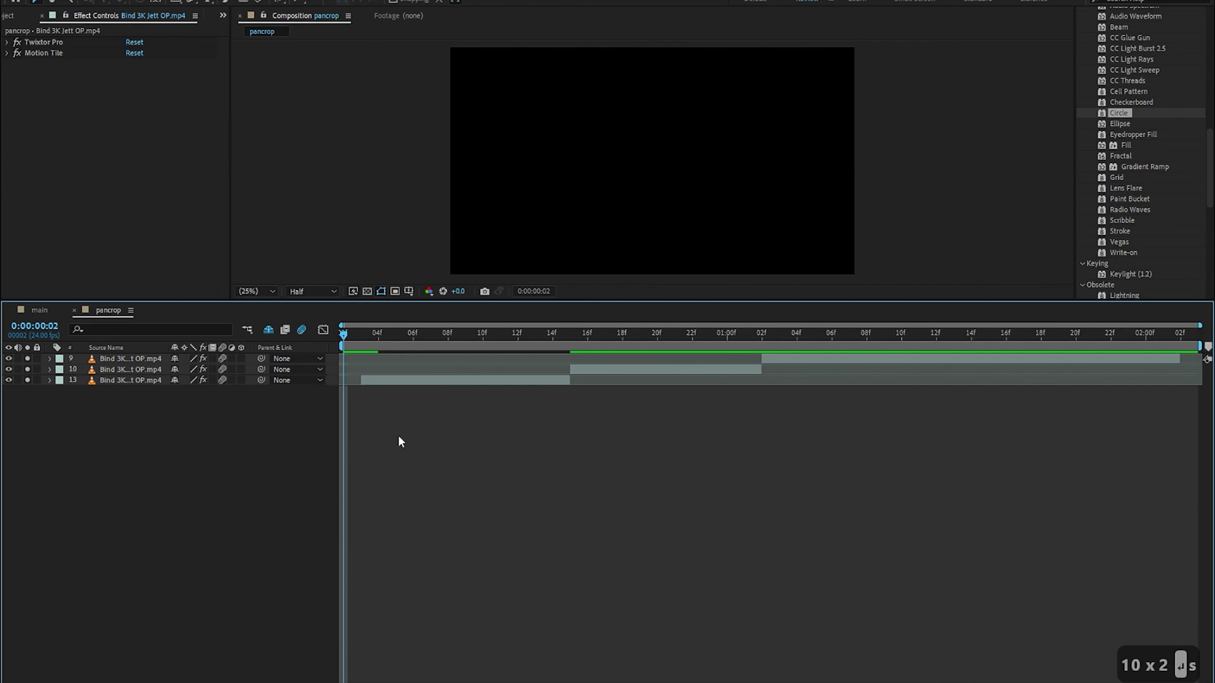
key("s")
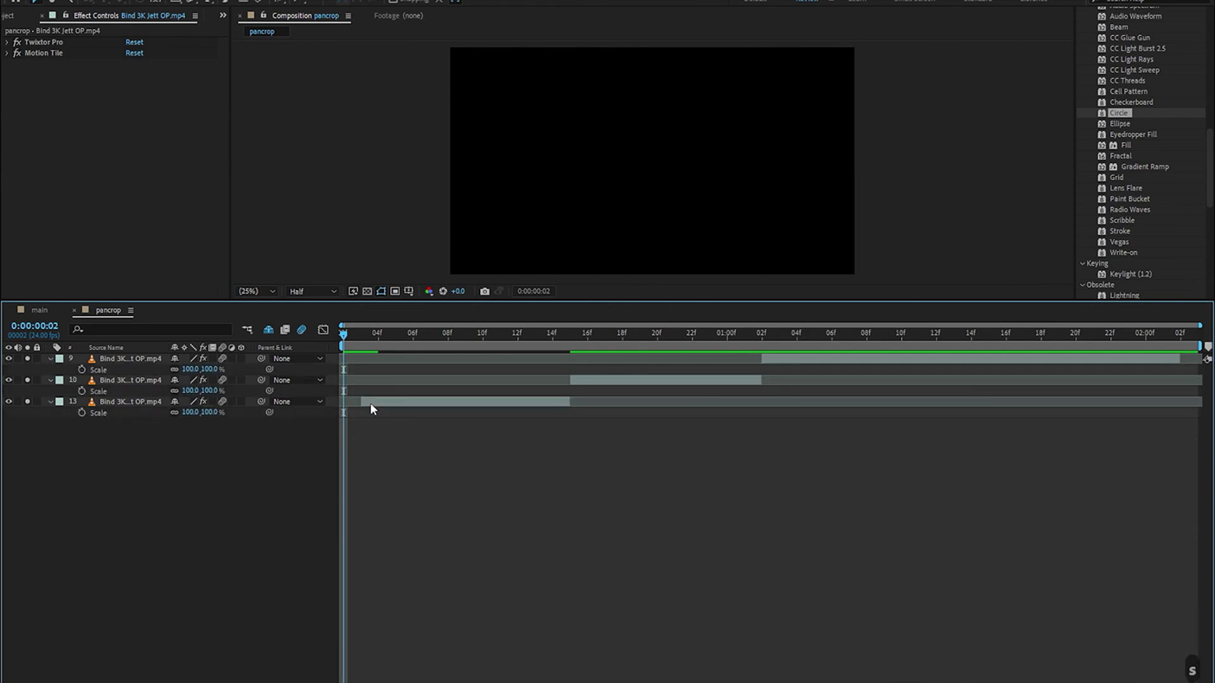
left_click(370, 403)
key("i")
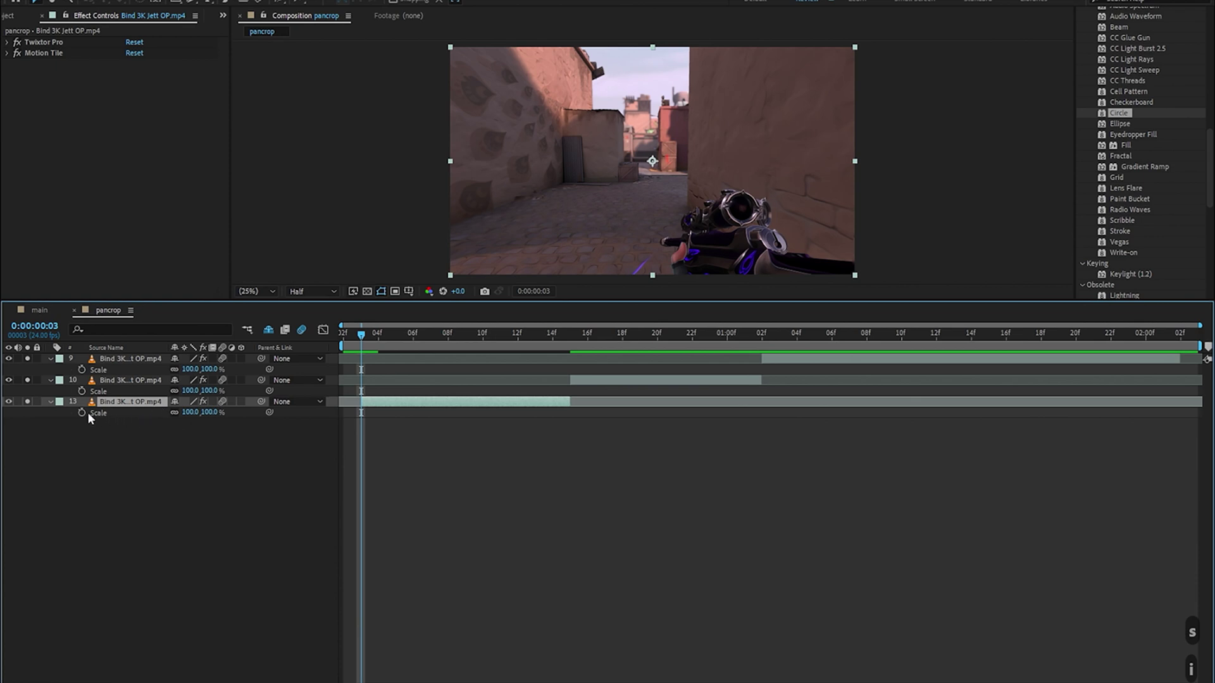
left_click(82, 413)
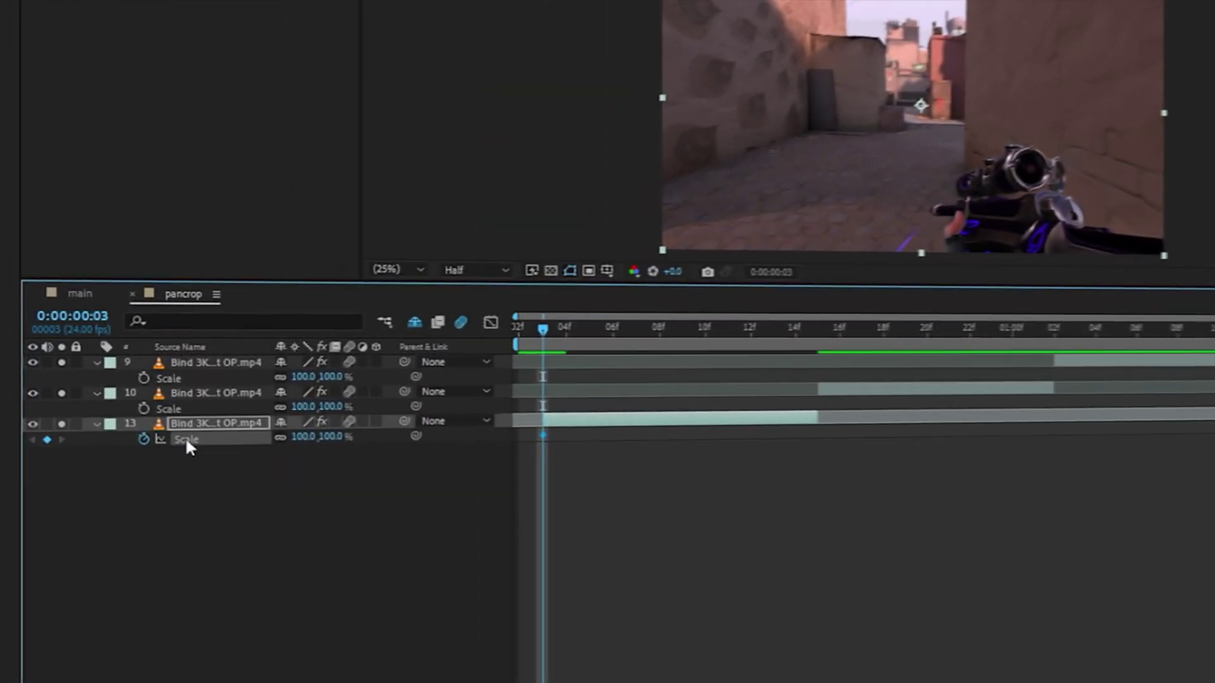
left_click(325, 440)
type("130")
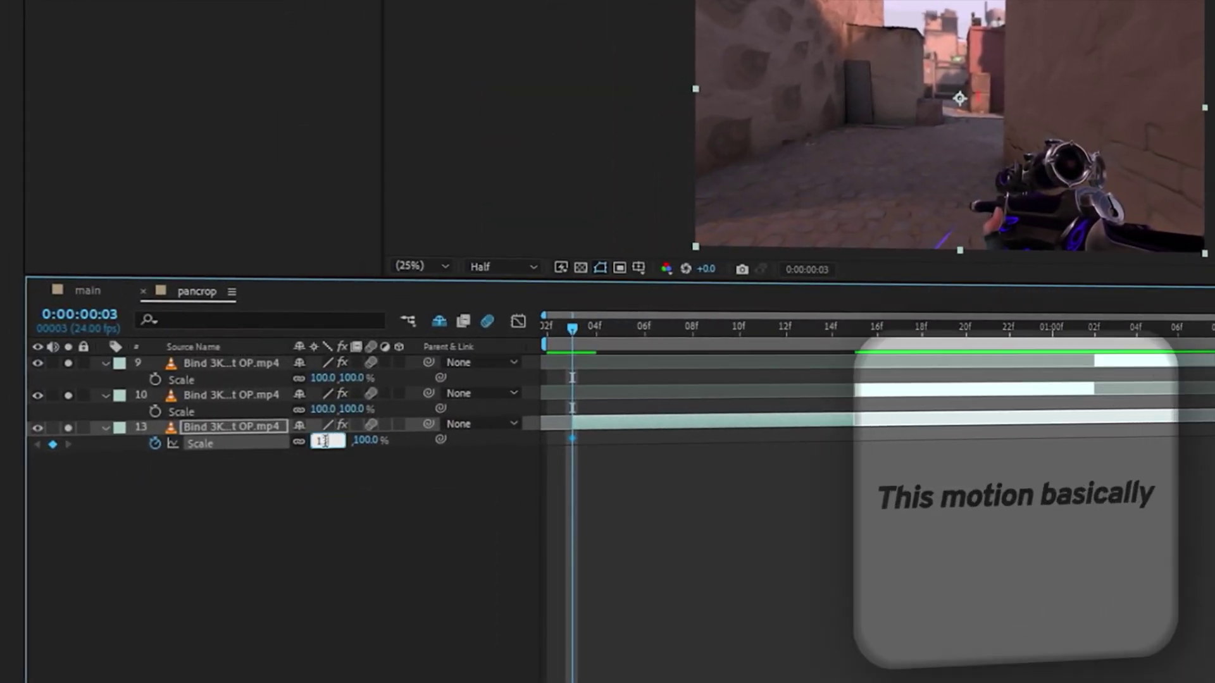
key("Return")
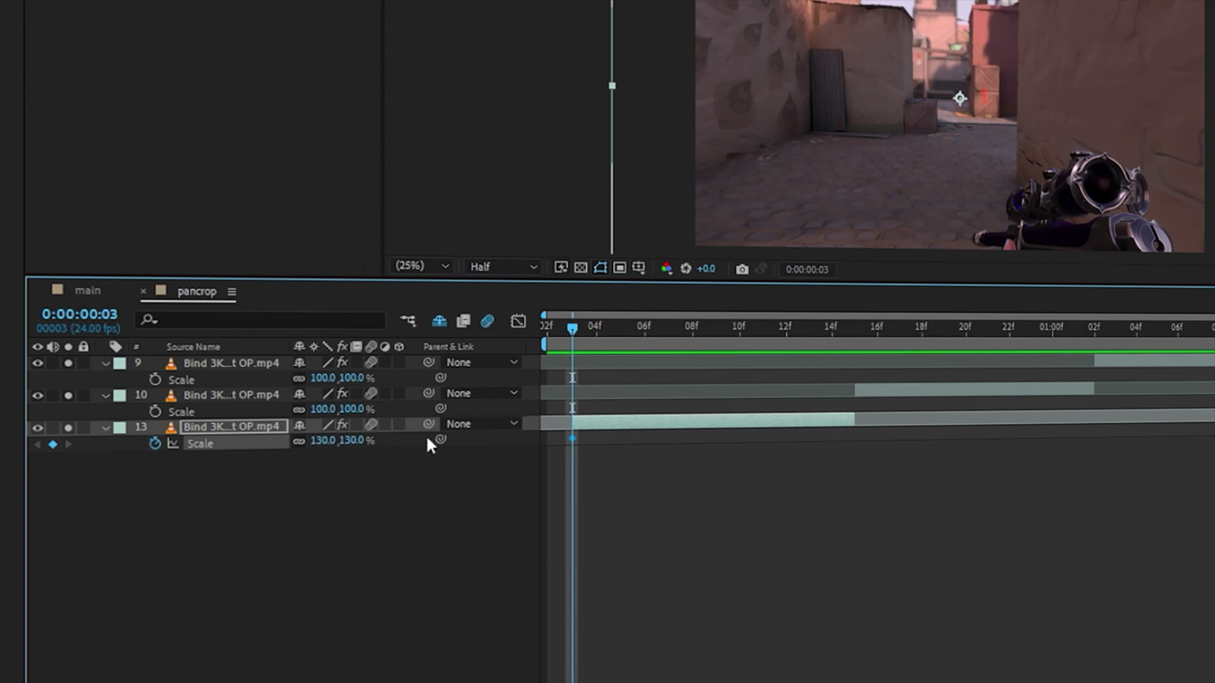
- Set the bottom clip's Scale to 100% at its last frame, 0:00:00:14
key("o")
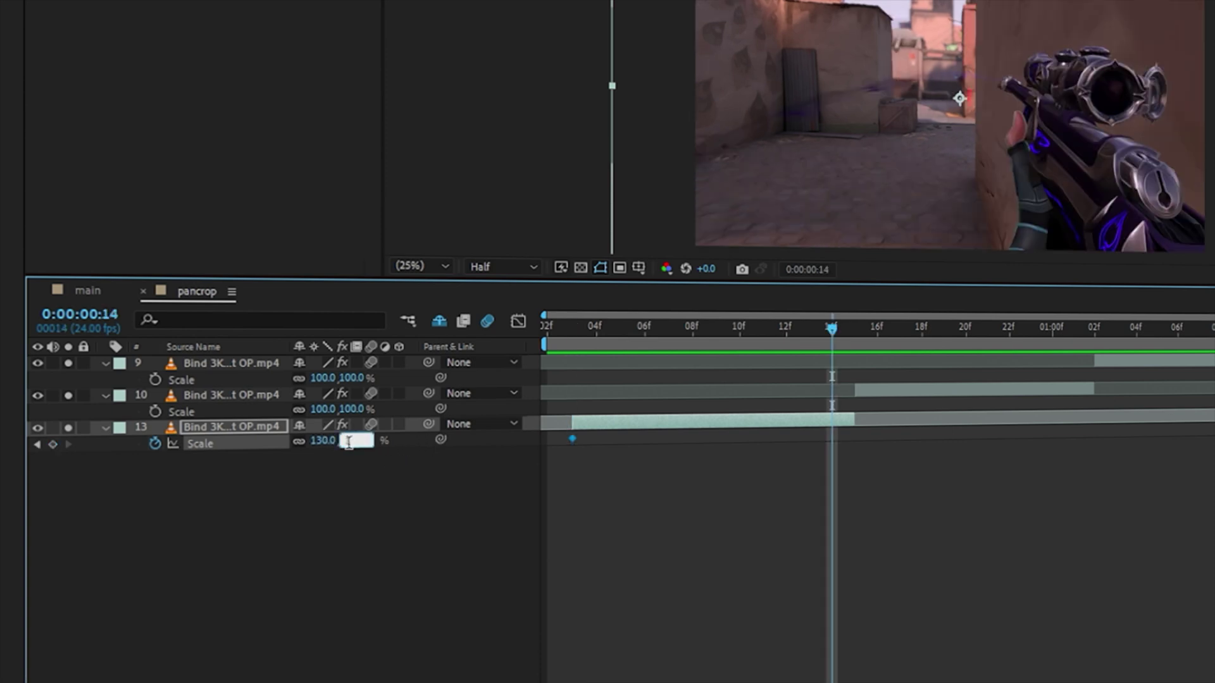
type("100")
key("Return")
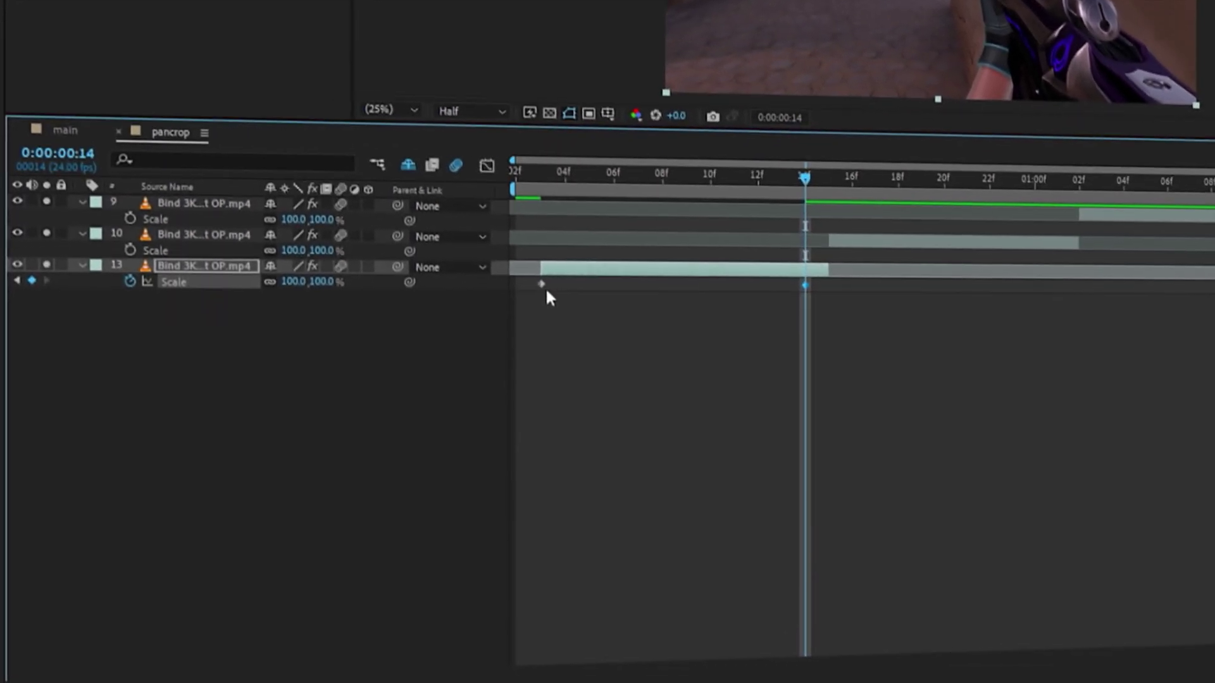
- Easy-ease both Scale keyframes of the bottom clip and shape the value graph to drop steeply at the start and flatten toward the end
mouse_move(542, 285)
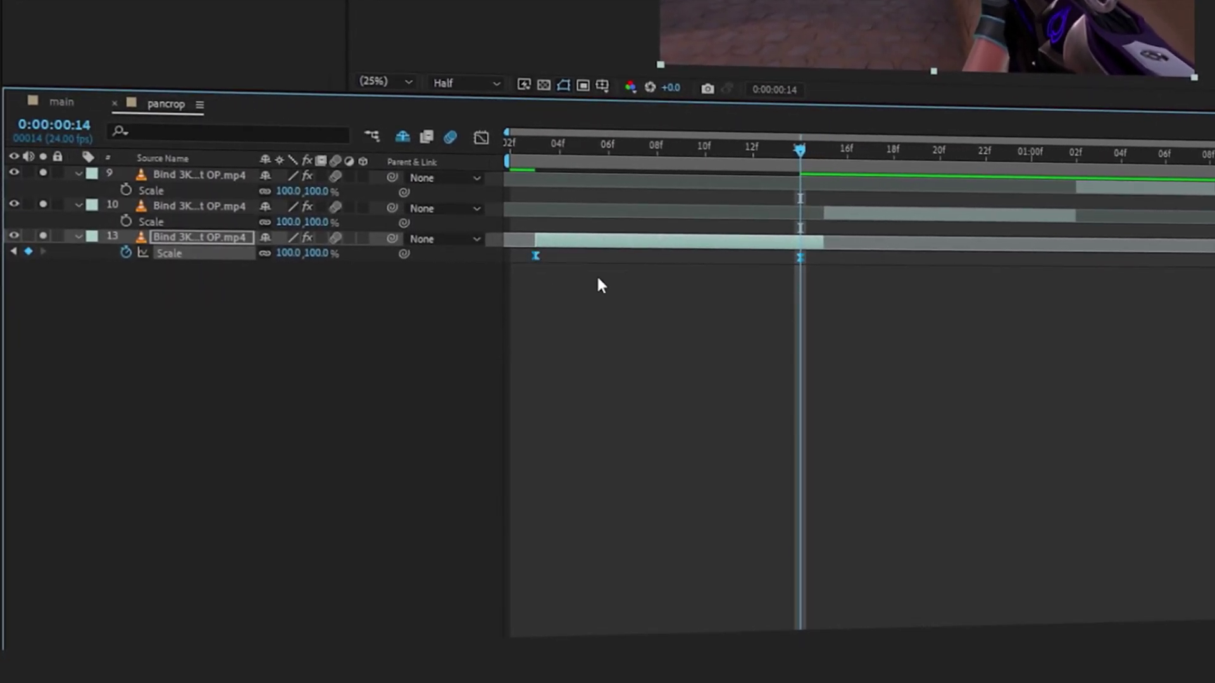
key("shift+F3")
left_click_drag(623, 203, 352, 590)
left_click_drag(713, 580, 657, 575)
key("shift+F3")
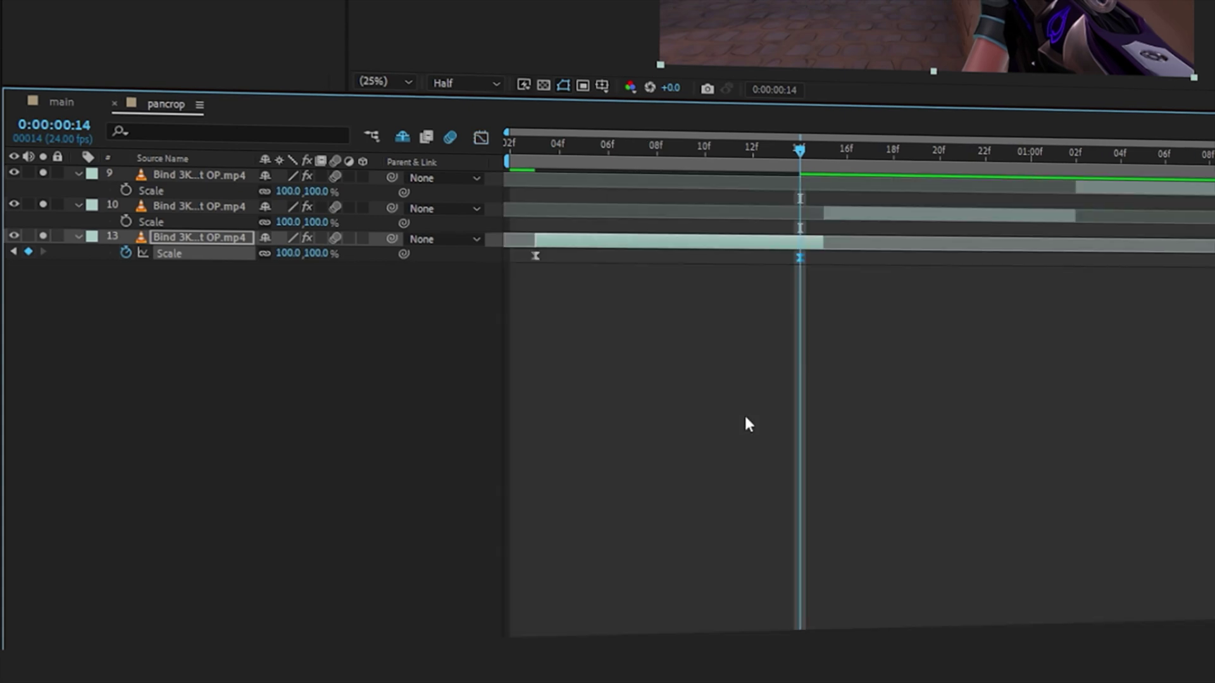
- Scrub through the bottom clip to check its zoom-out motion
left_click(745, 418)
left_click(717, 239)
left_click_drag(798, 150, 727, 148)
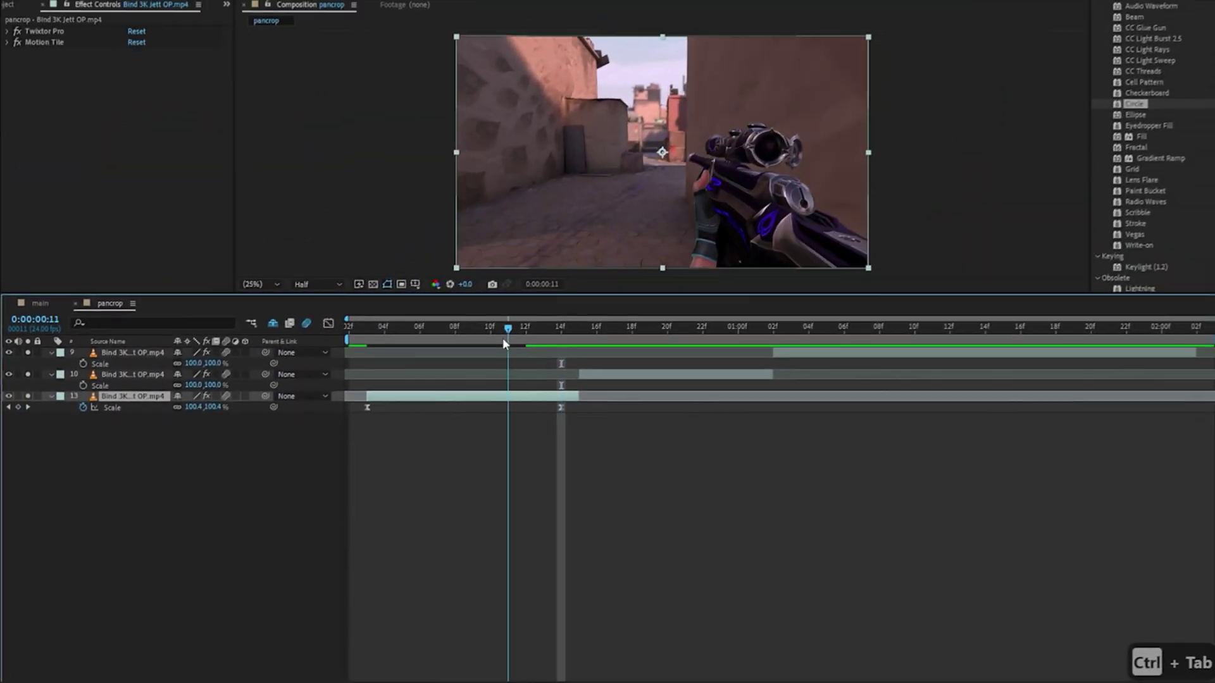
left_click_drag(505, 343, 517, 403)
- Apply the Transform effect to the bottom clip, keyframe its Scale at 100 at 0:00:00:03 and reveal the clip's keyframed properties
key("j")
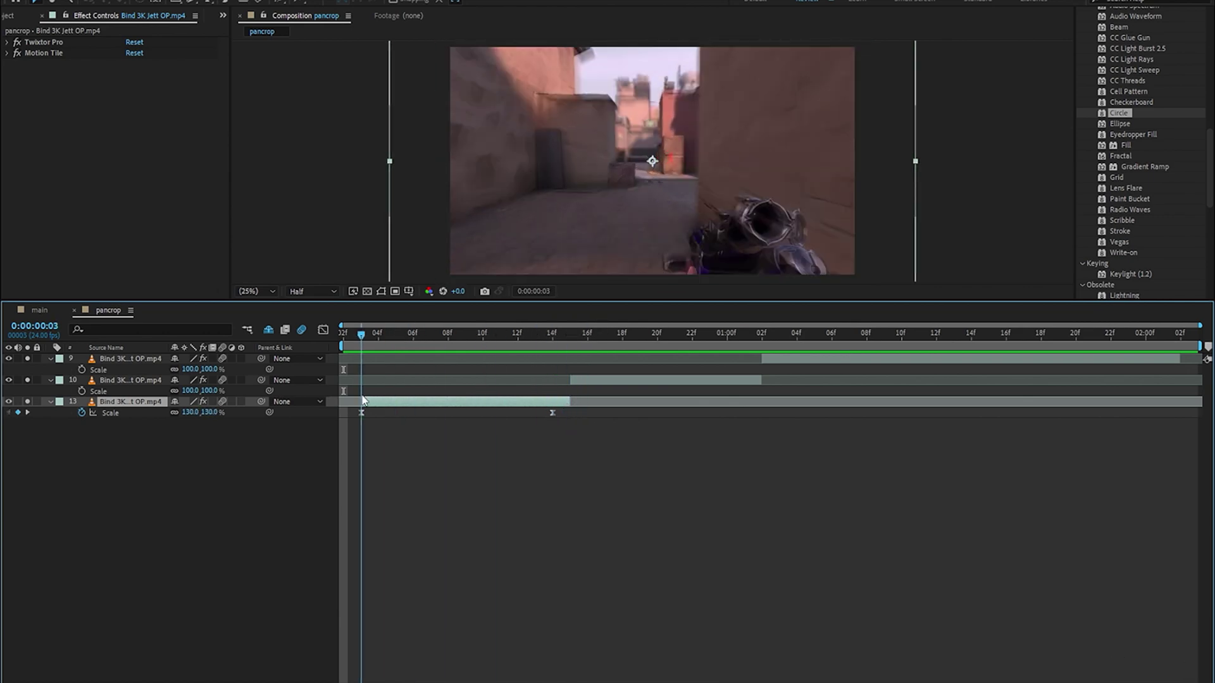
key("ctrl+space")
type("tr")
left_click(76, 212)
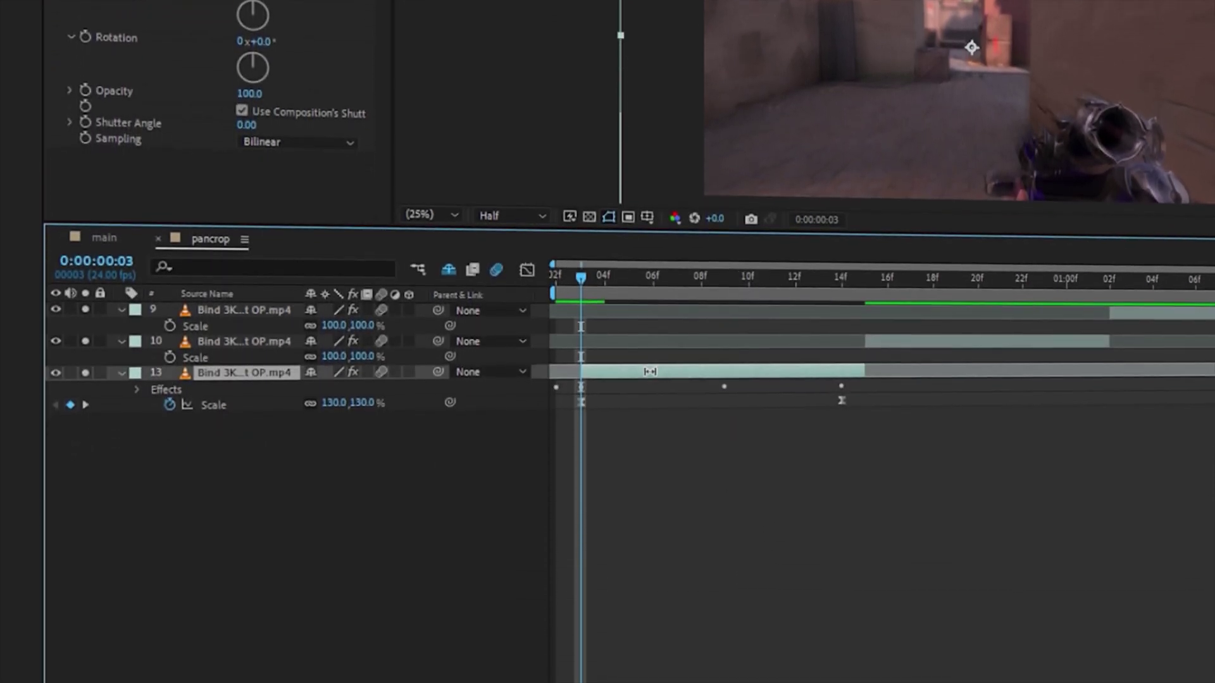
key("u")
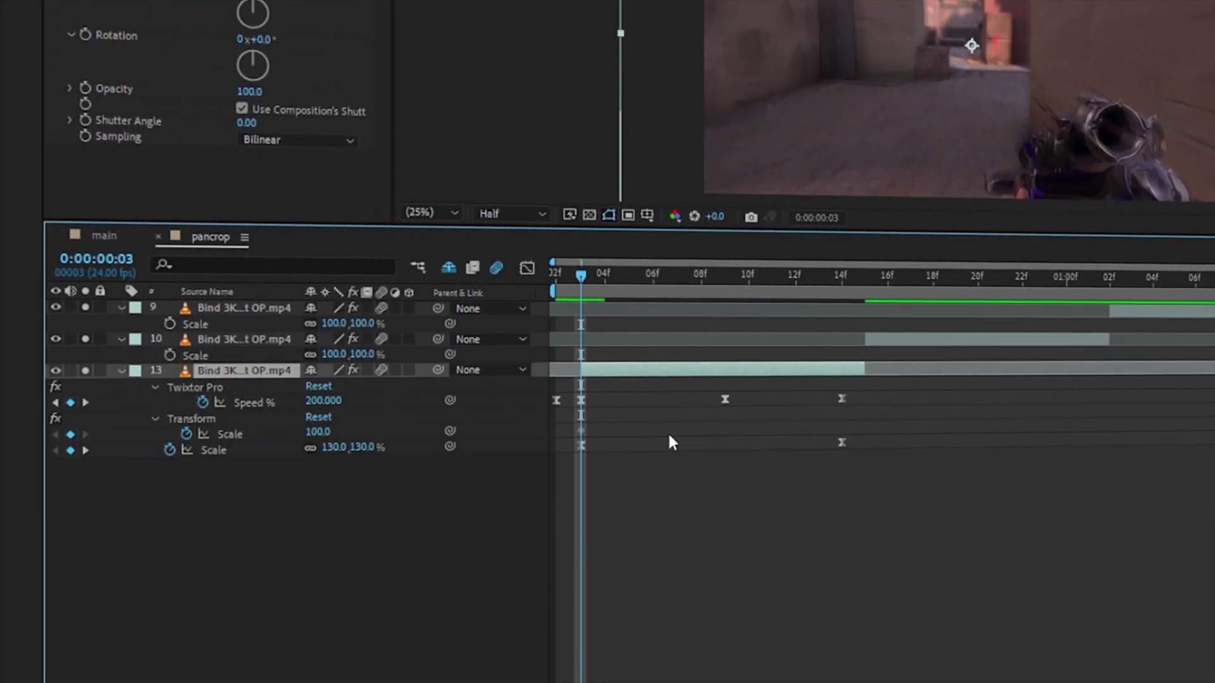
- Set the Transform effect's Scale to 120 at the bottom clip's last frame, 0:00:00:14
key("o")
left_click(336, 434)
type("120")
key("Return")
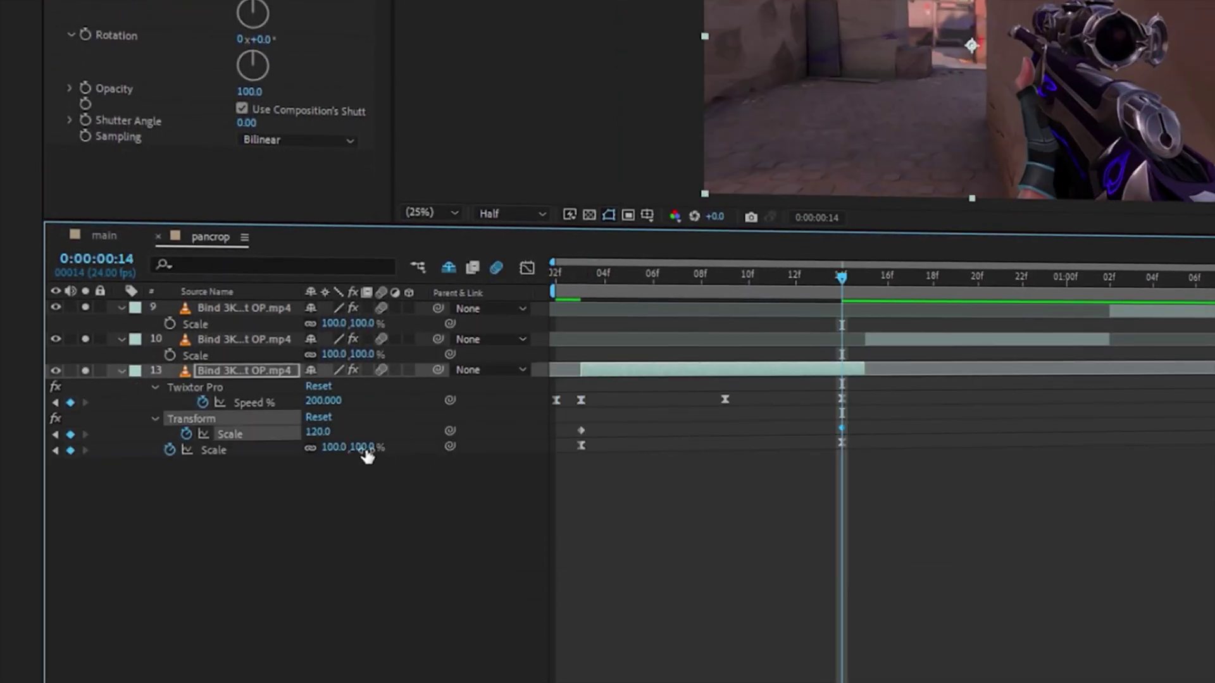
- Easy-ease both Transform Scale keyframes and shape the value graph to start slowly and rise steeply at the end
left_click(581, 430, "shift")
key("F9")
key("ctrl+Tab")
left_click_drag(371, 675, 576, 360)
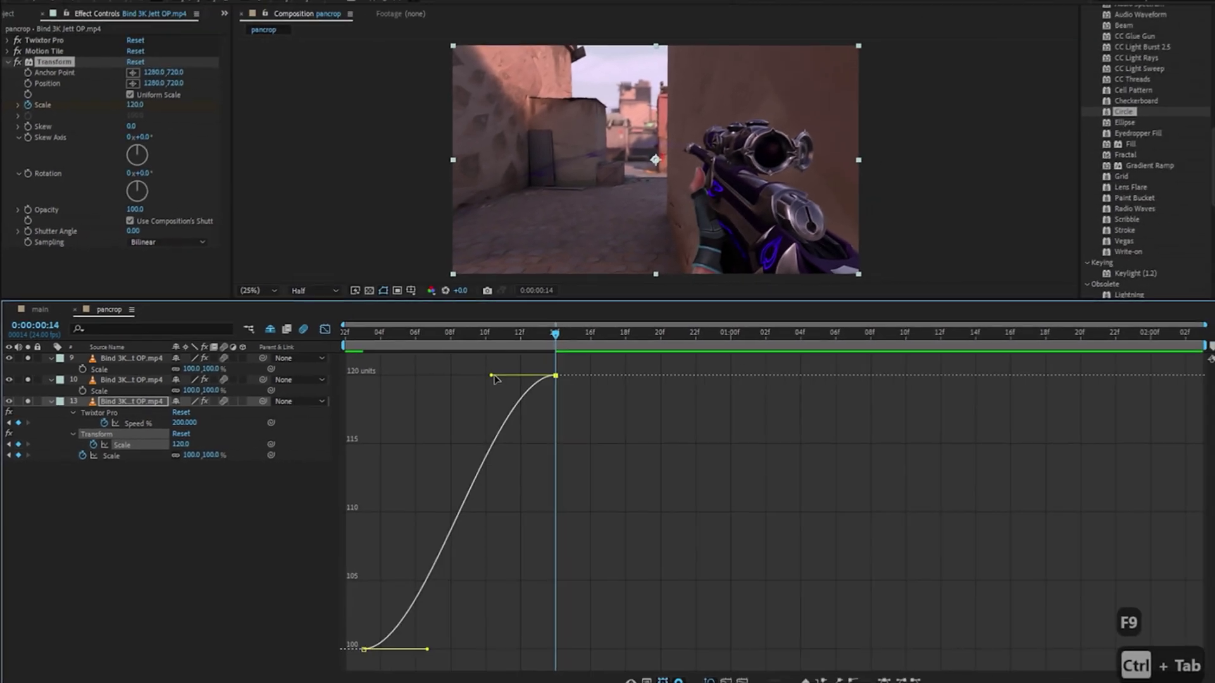
left_click_drag(492, 376, 552, 590)
left_click_drag(428, 649, 517, 630)
key("ctrl+Tab")
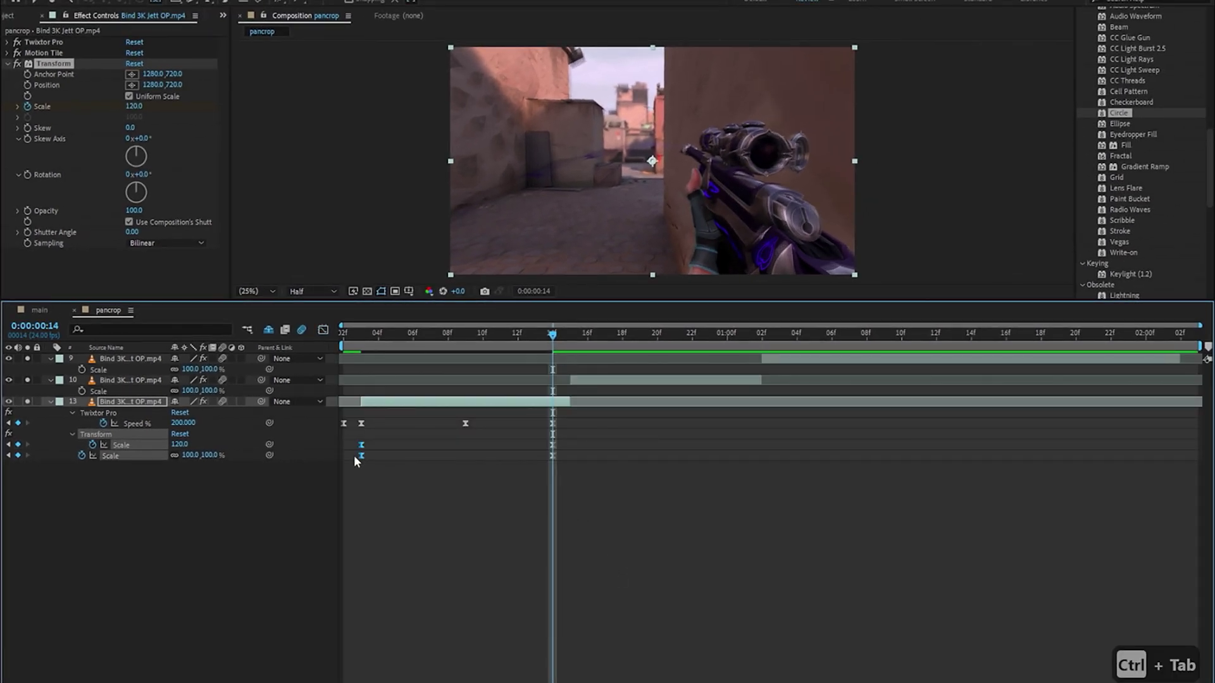
- Compare the bottom clip's two Scale curves and set its layer Scale keyframe at 0:00:00:03 to 140%
key("ctrl+Tab")
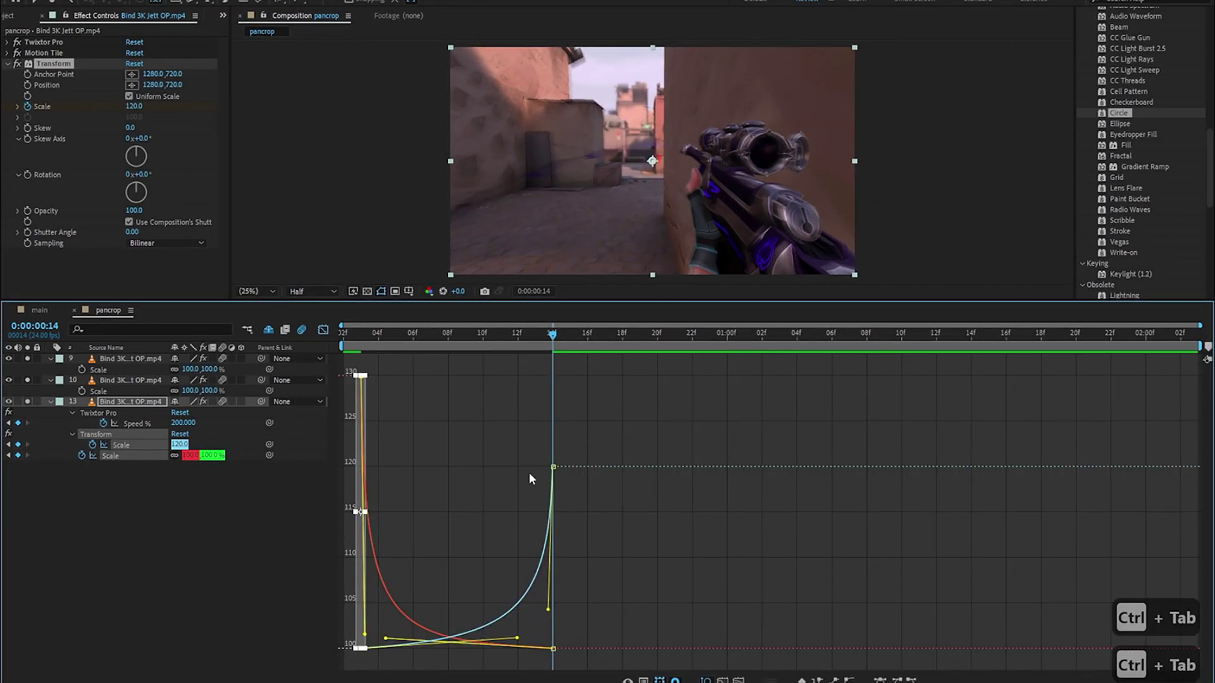
left_click_drag(528, 338, 606, 506)
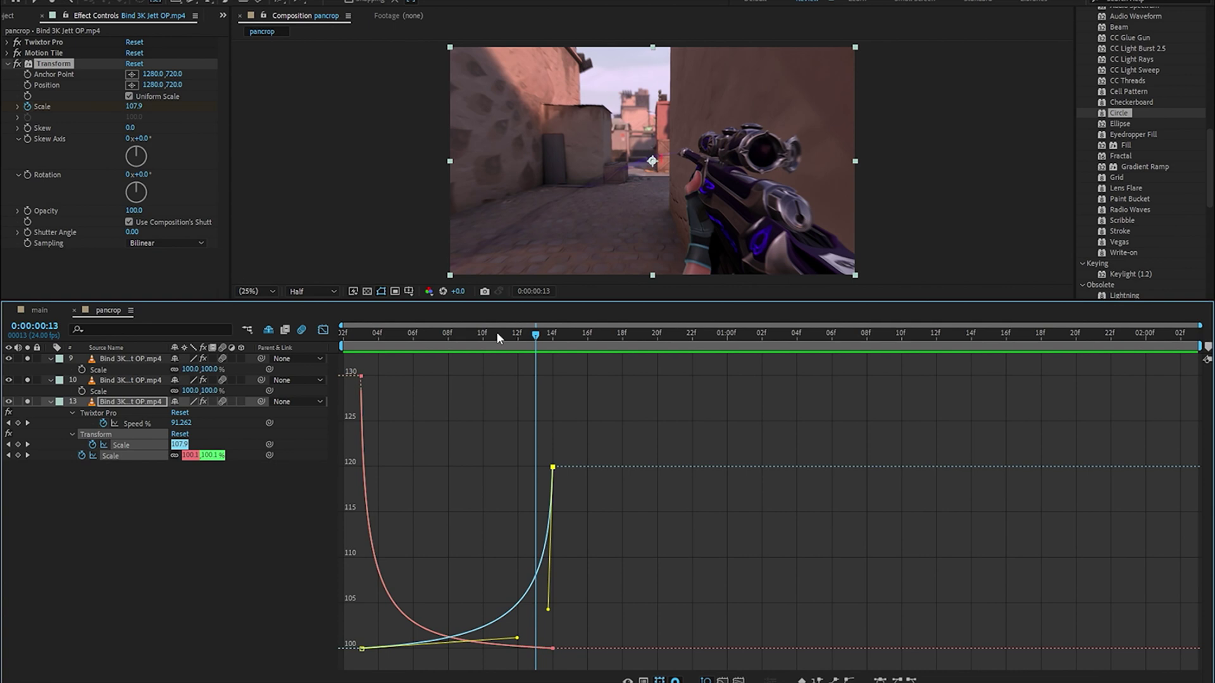
left_click_drag(498, 333, 270, 423)
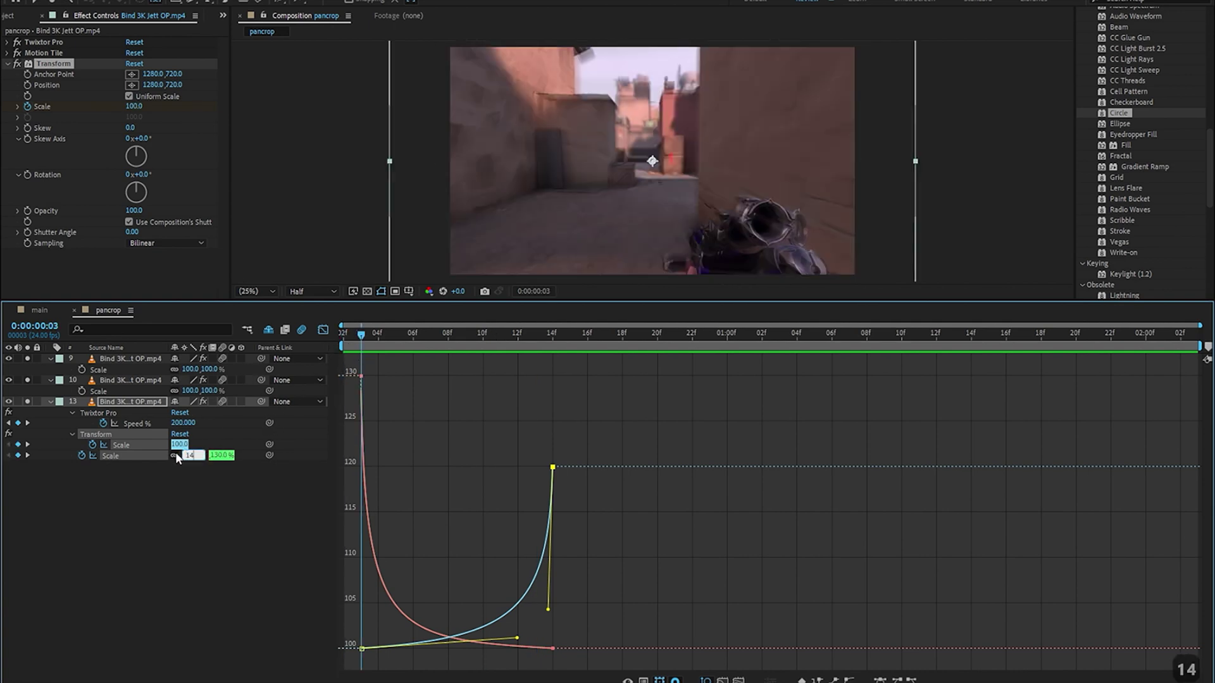
type("0")
key("Return")
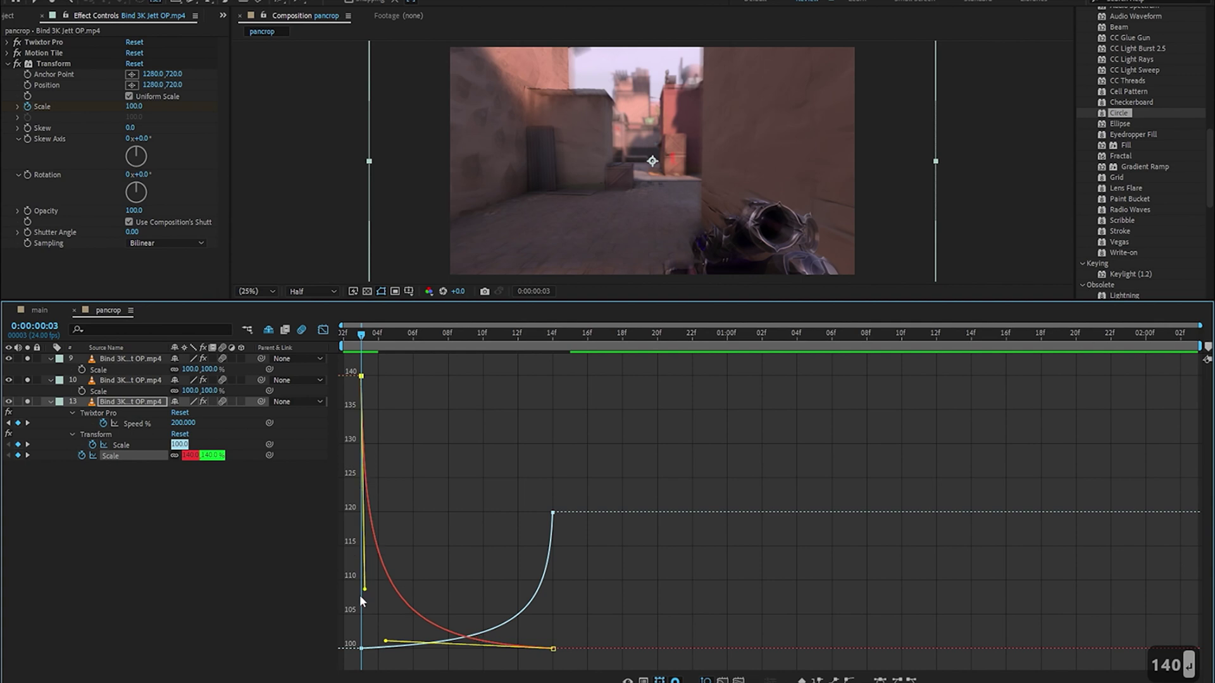
key("ctrl+Tab")
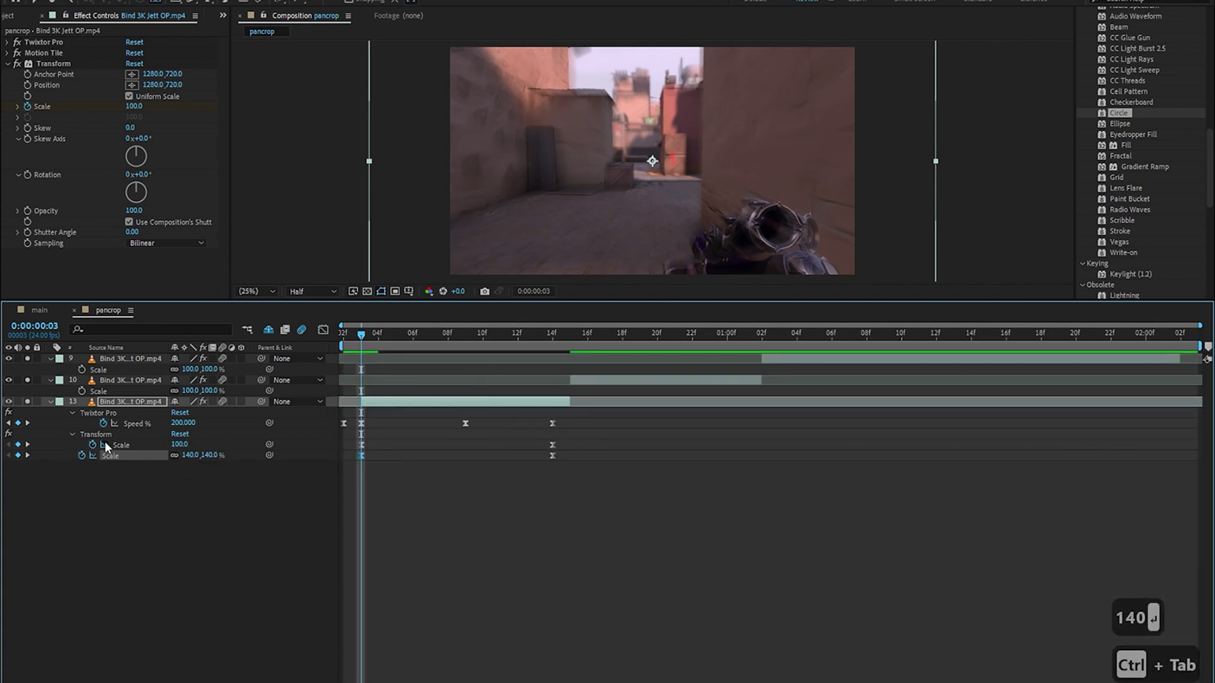
- Play back the composition from its first frame to check the bottom clip's combined zoom motion
left_click(219, 503)
key("space")
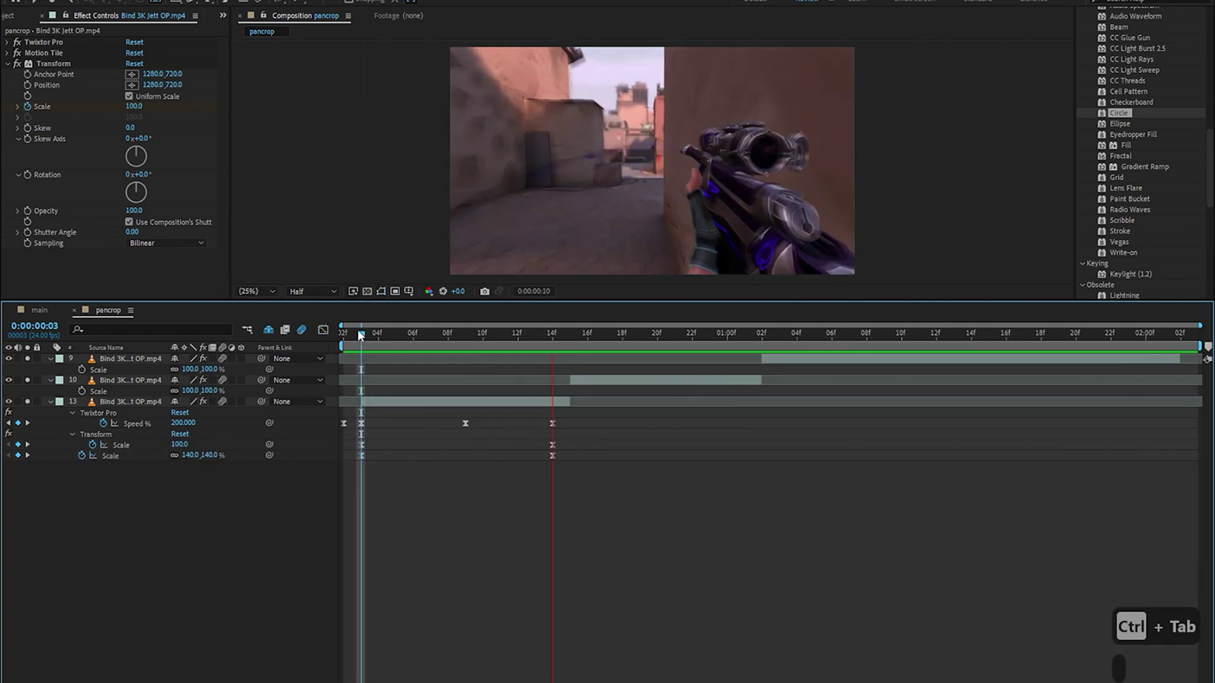
left_click_drag(358, 332, 244, 342)
key("space")
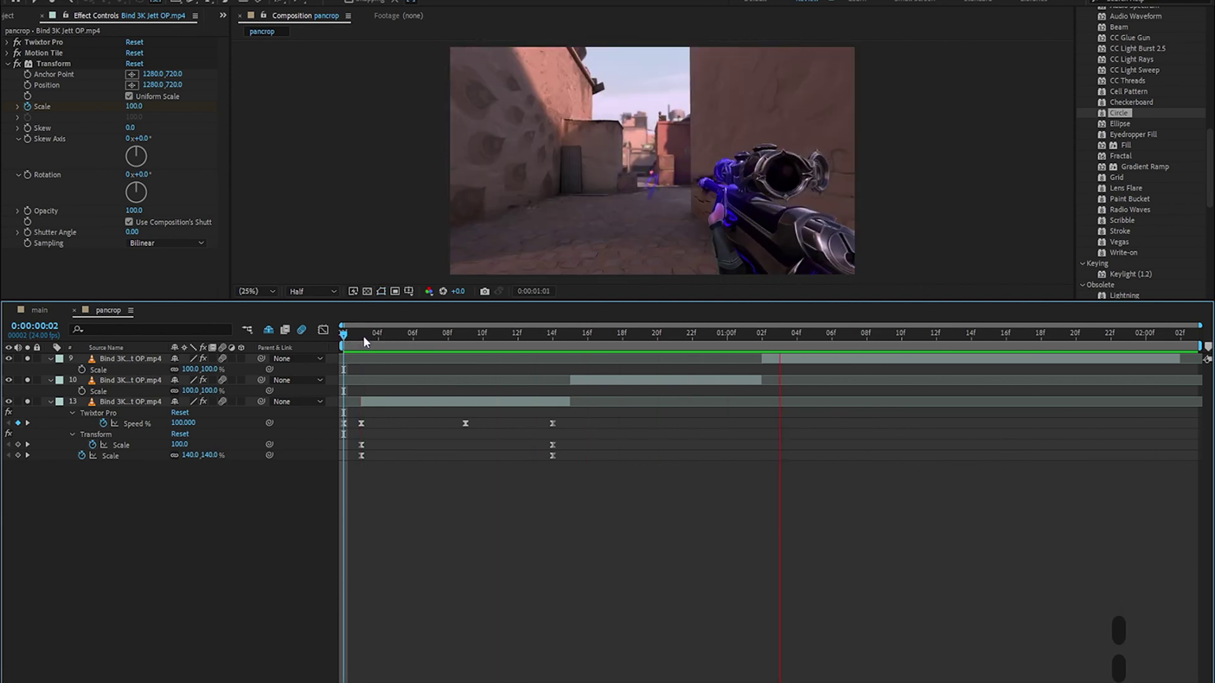
- Keyframe the middle clip's Scale at 100% at 0:00:00:15 and 115% at 0:00:00:21
left_click_drag(364, 336, 568, 367)
left_click(580, 383)
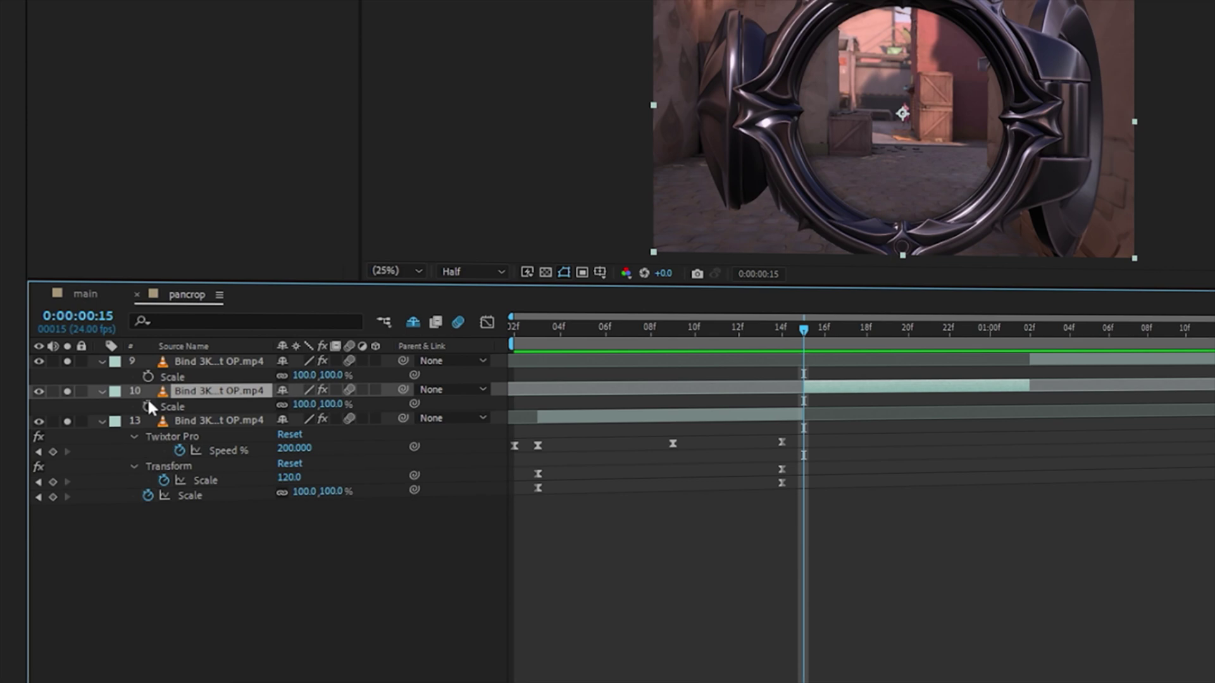
left_click(148, 403)
left_click_drag(804, 329, 923, 359)
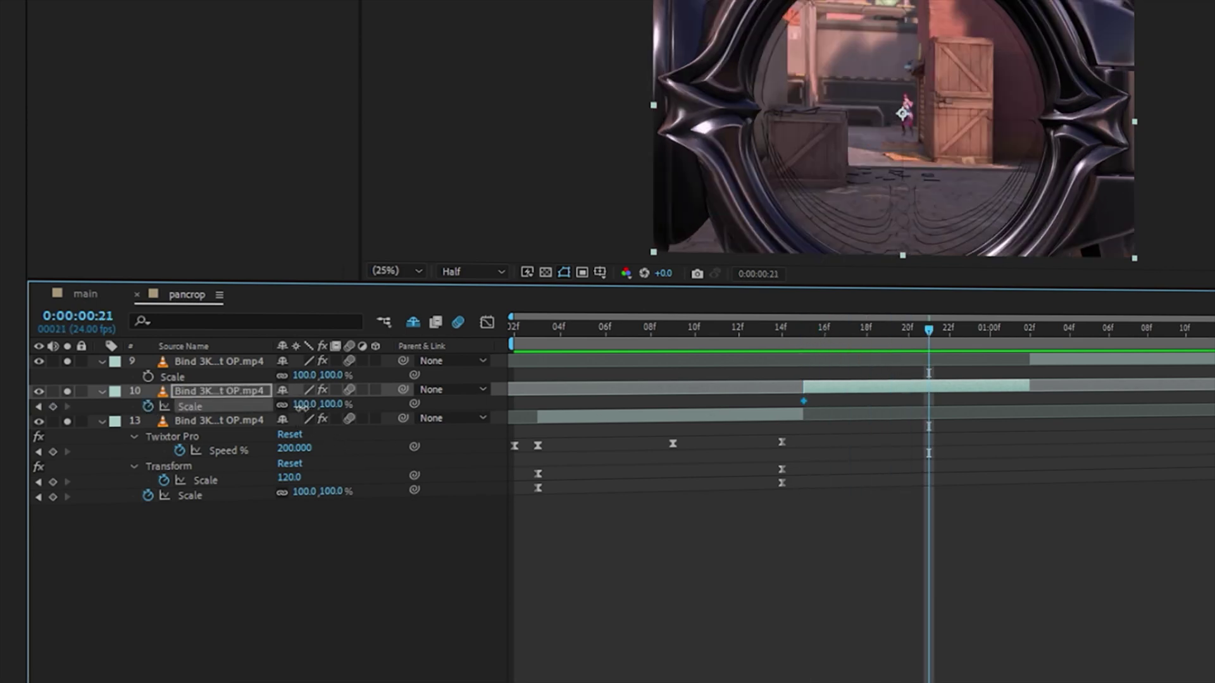
key("Return")
- Add a 140% Scale keyframe to the middle clip at 0:00:01:01 and move its 115% keyframe to 0:00:00:20
key("space")
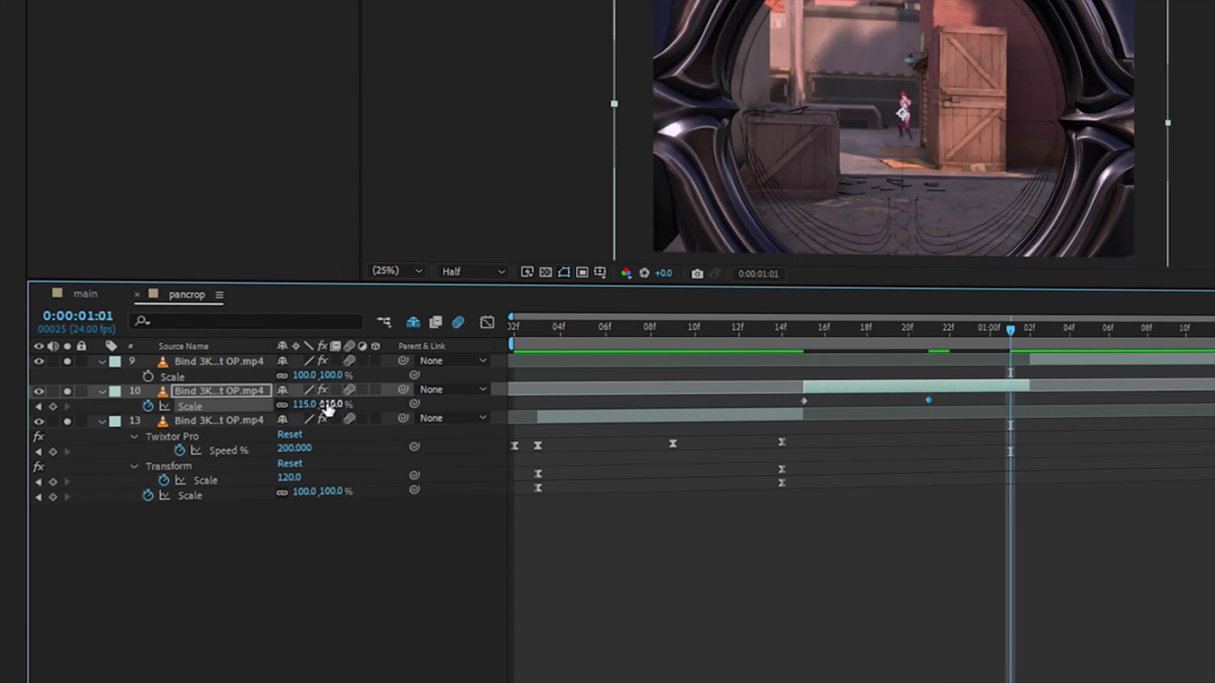
left_click(306, 405)
type("140")
key("Return")
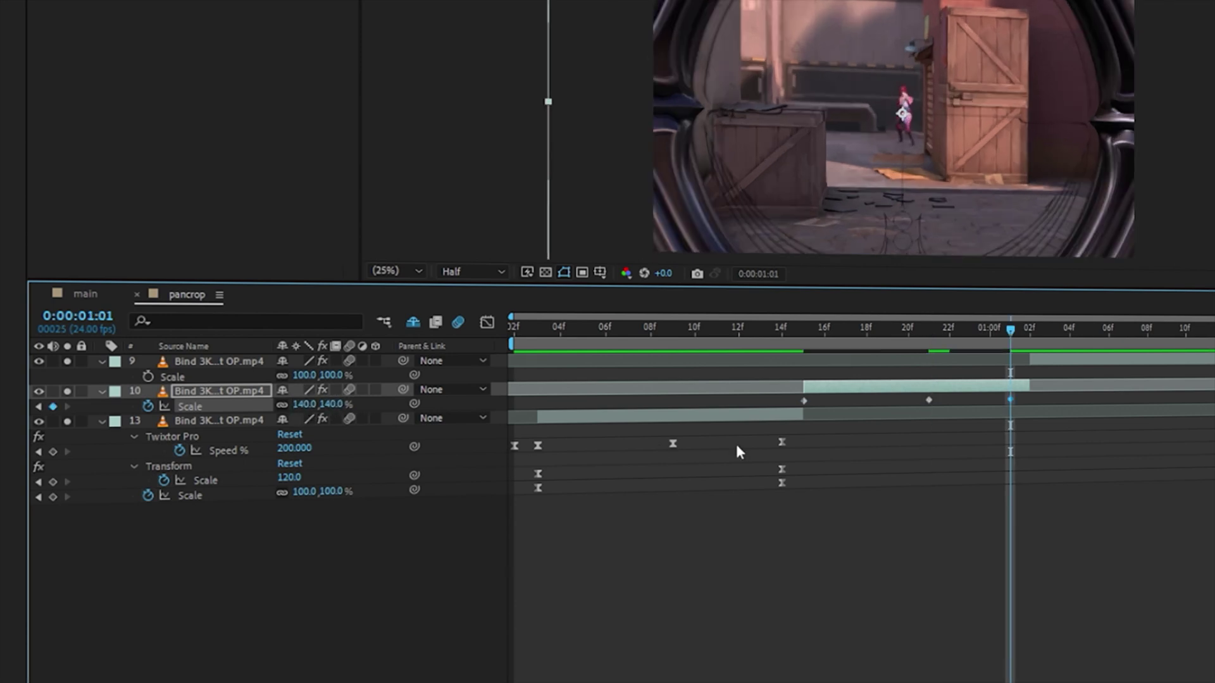
left_click_drag(927, 400, 907, 399)
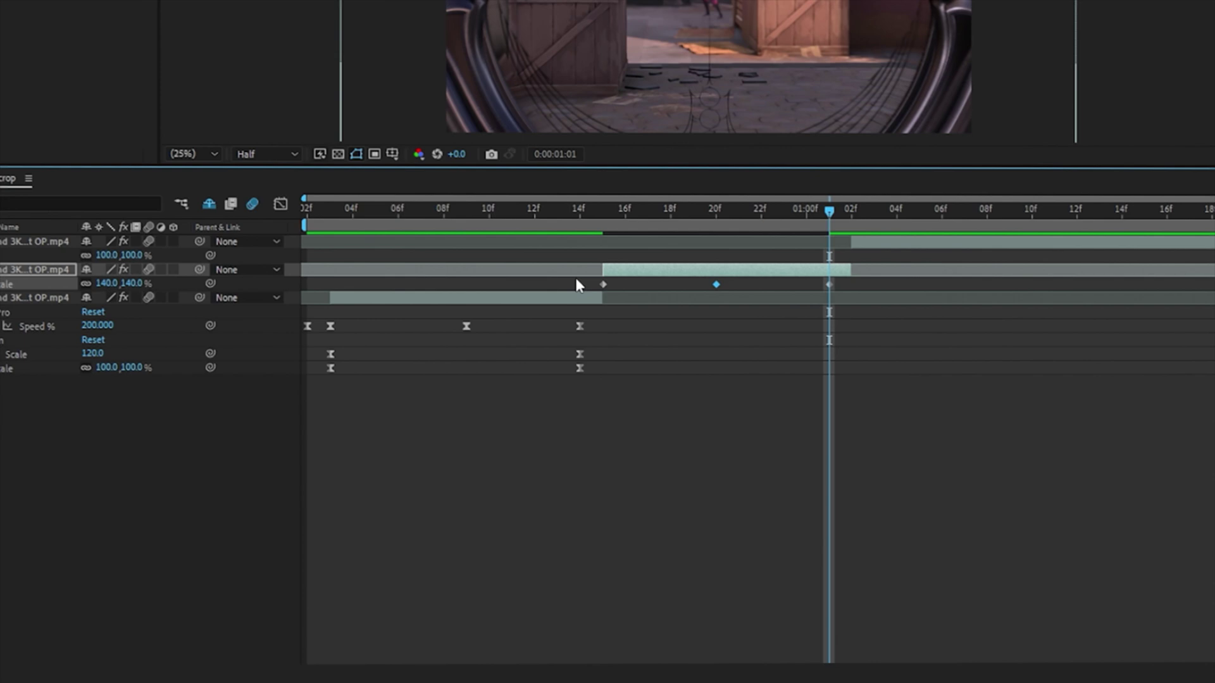
- Ease the middle clip's three Scale keyframes and shape the value graph with a steep start, a flat middle and a steep finish
left_click_drag(563, 282, 874, 289)
key("shift+F3")
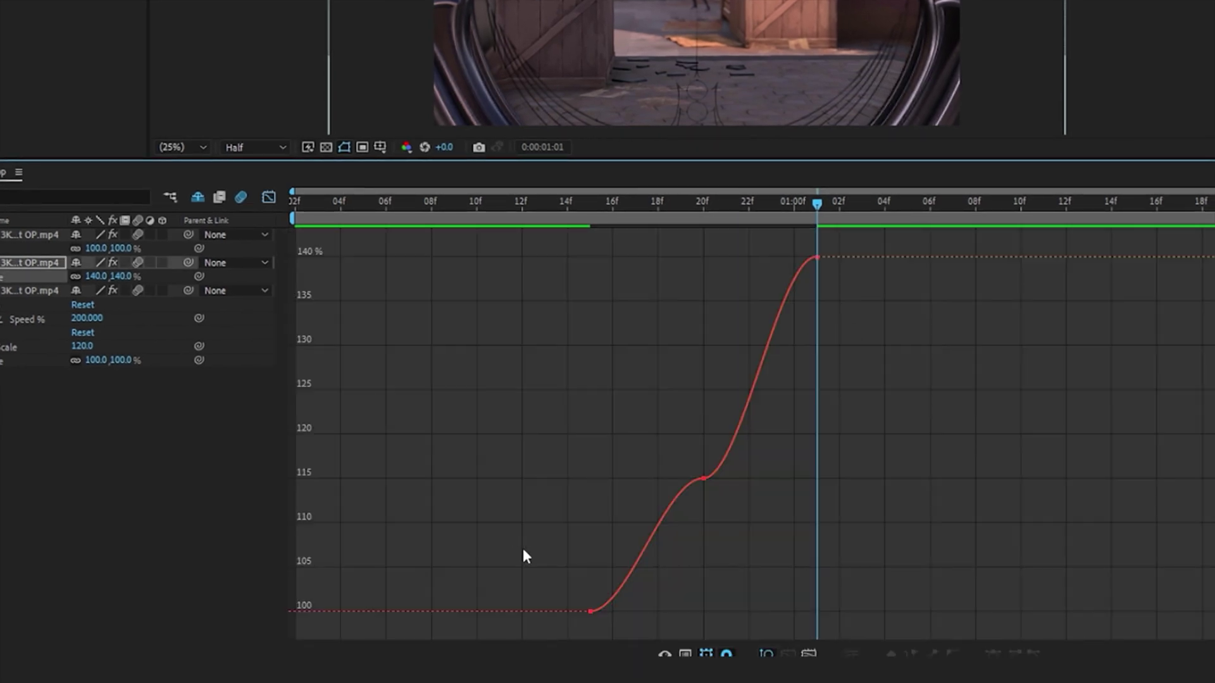
left_click_drag(628, 611, 515, 494)
left_click(704, 479)
left_click_drag(778, 256, 810, 452)
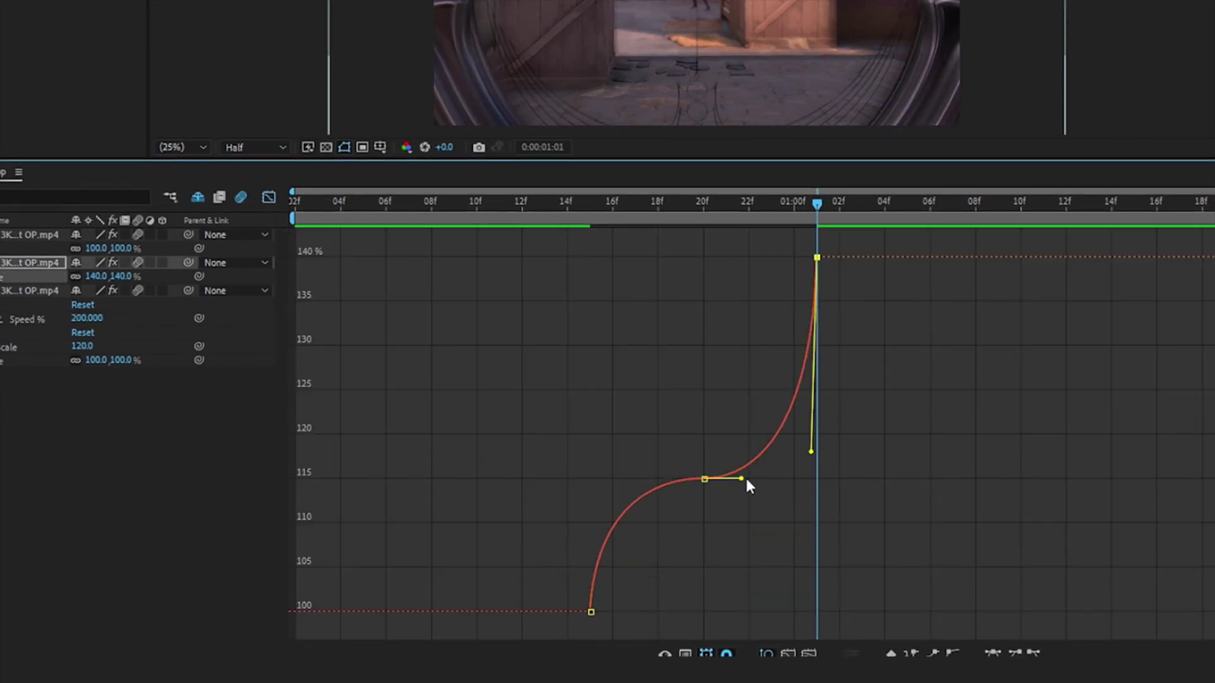
left_click_drag(743, 478, 771, 472)
left_click_drag(662, 479, 649, 483)
left_click(788, 237)
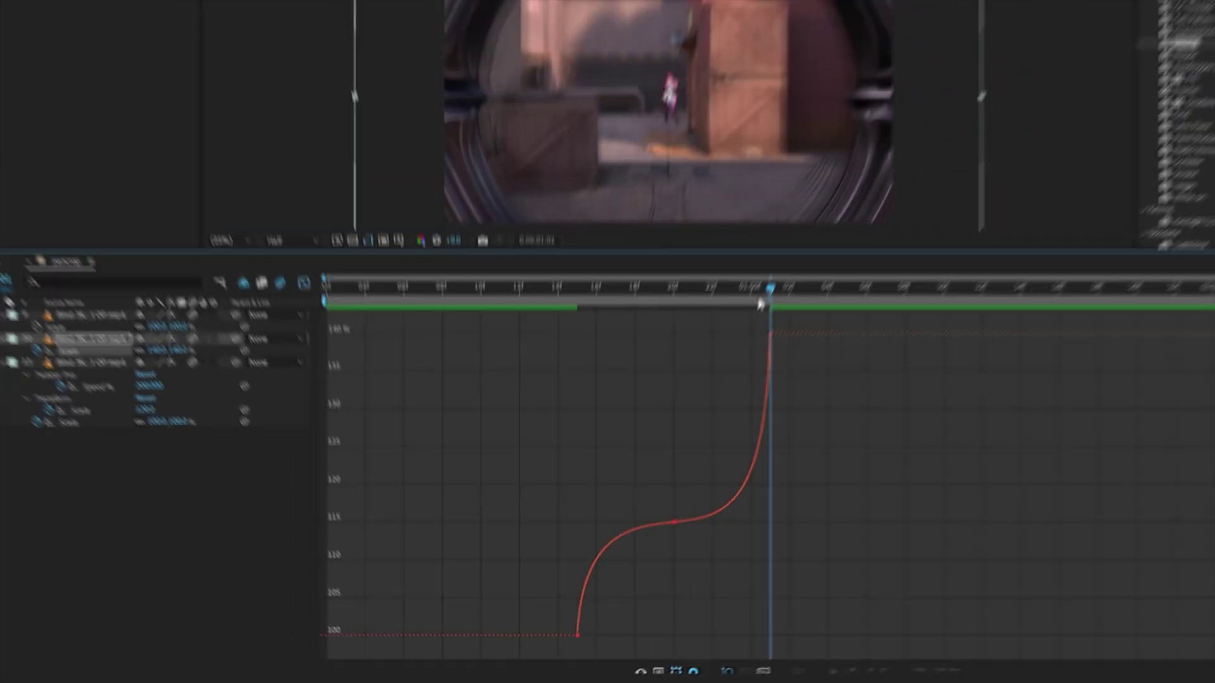
- Scrub through the middle clip and play the composition from the start to check the zoom
left_click_drag(812, 206, 634, 244)
left_click_drag(603, 362, 267, 331)
key("space")
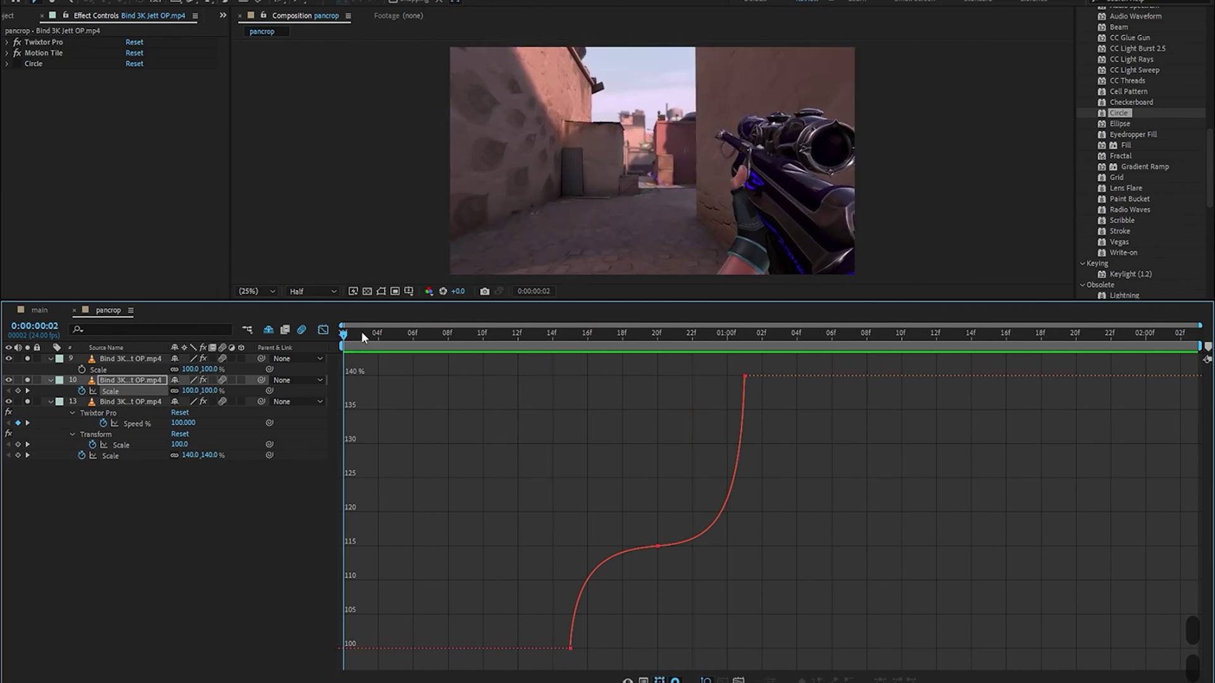
- Leave the graph view and add a Scale keyframe to the top clip at its first frame, 0:00:01:02
left_click_drag(362, 331, 742, 371)
key("Page_Down")
key("Page_Down")
left_click(324, 329)
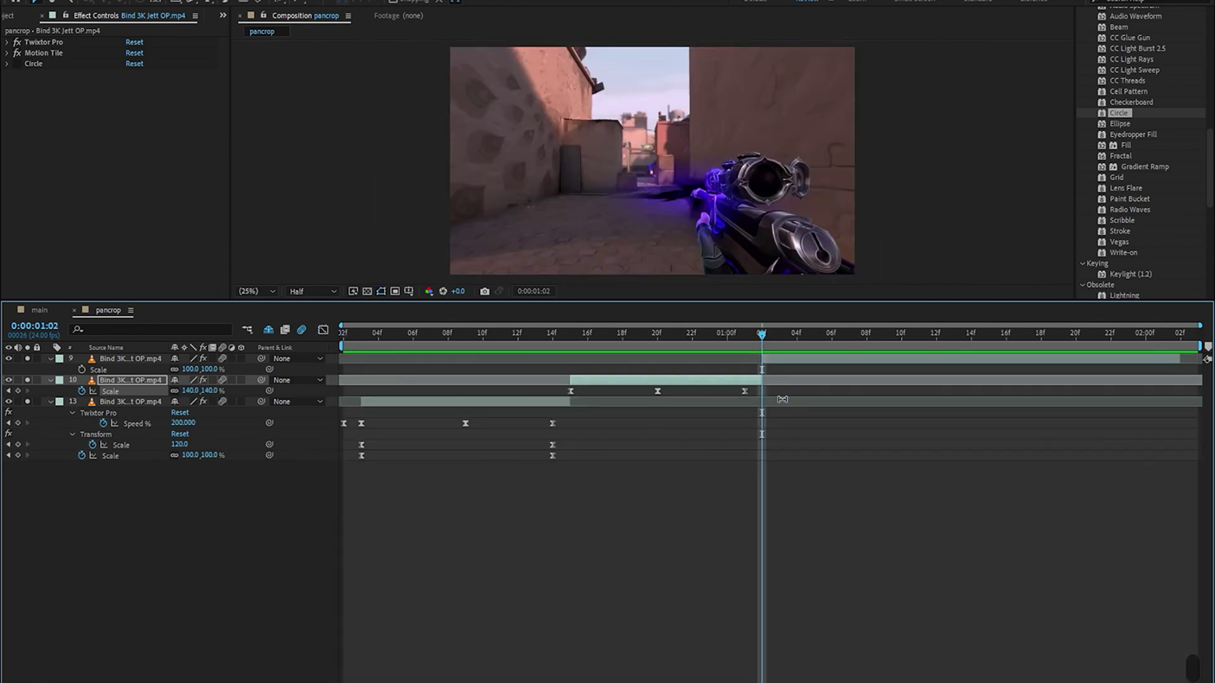
left_click(772, 360)
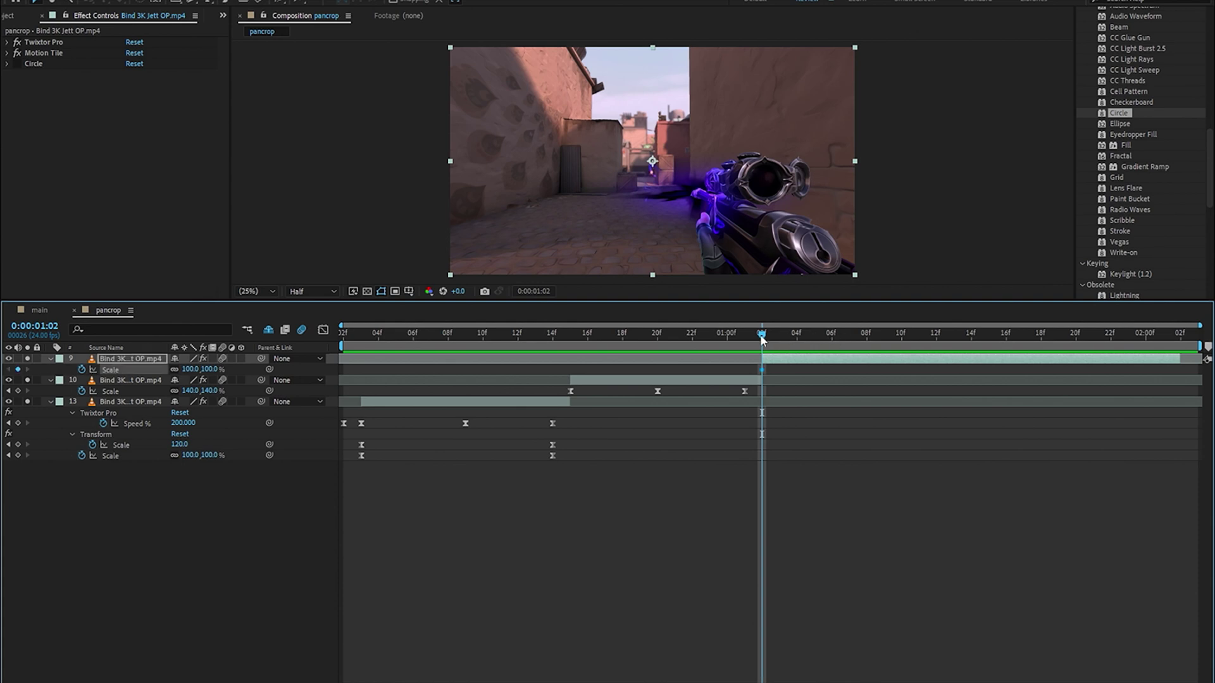
- Add a 130% Scale keyframe to the top clip at 0:00:02:01
left_click_drag(763, 340, 1163, 336)
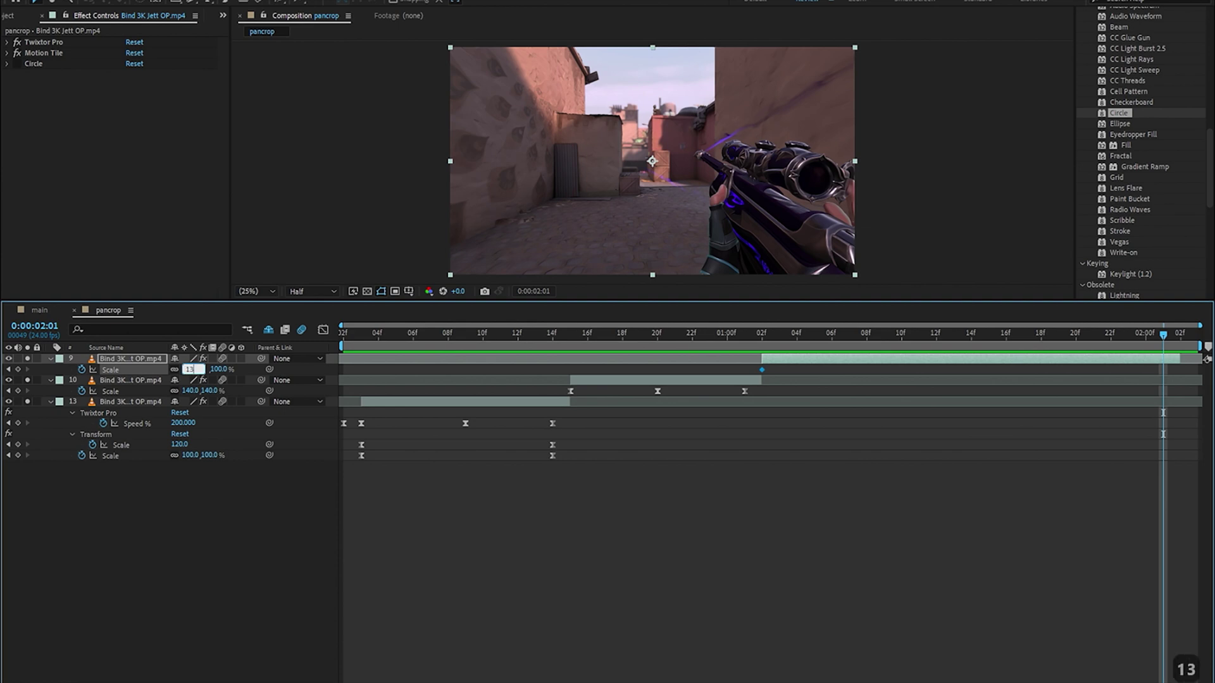
left_click(197, 371)
type("130")
key("Return")
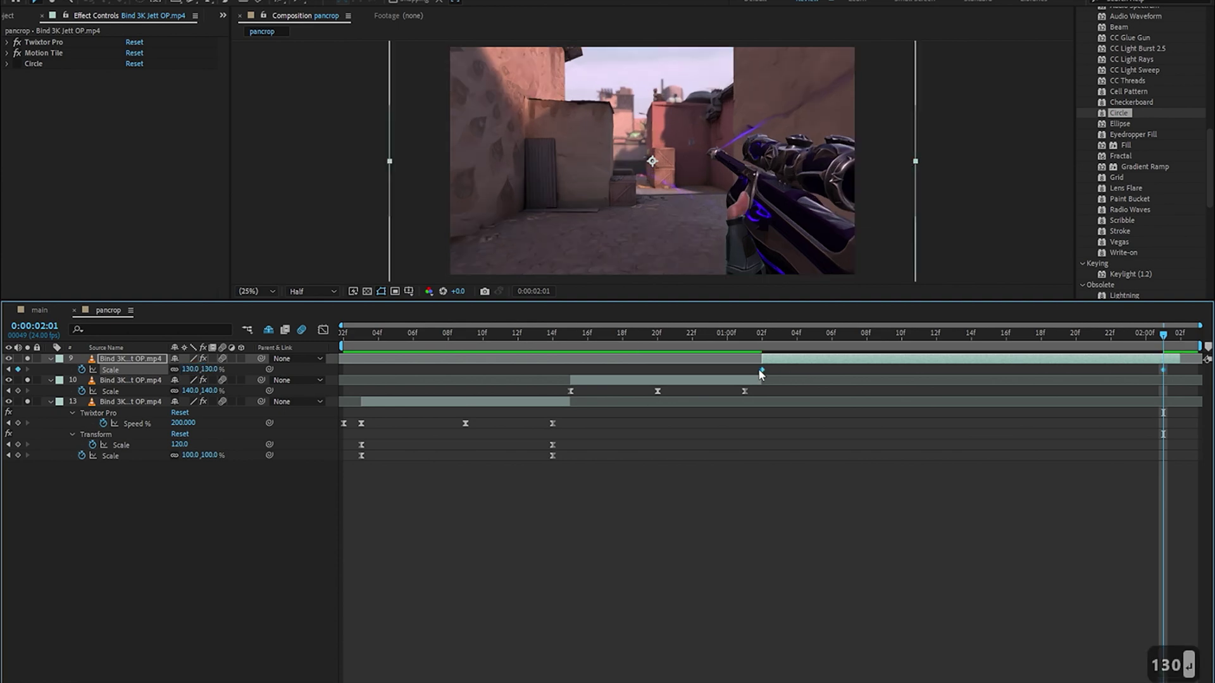
- Ease the top clip's two Scale keyframes and shape the value graph with a steep start and a long, gentle finish
key("F9")
key("ctrl+Tab")
left_click(763, 648)
left_click_drag(896, 648, 766, 424)
left_click_drag(1030, 375, 792, 423)
left_click(861, 455)
- Leave the graph view, collapse the clips' properties and play the composition from 0:00:00:02
left_click_drag(1163, 335, 344, 335)
key("ctrl+Tab")
left_click(747, 539)
key("s")
key("space")
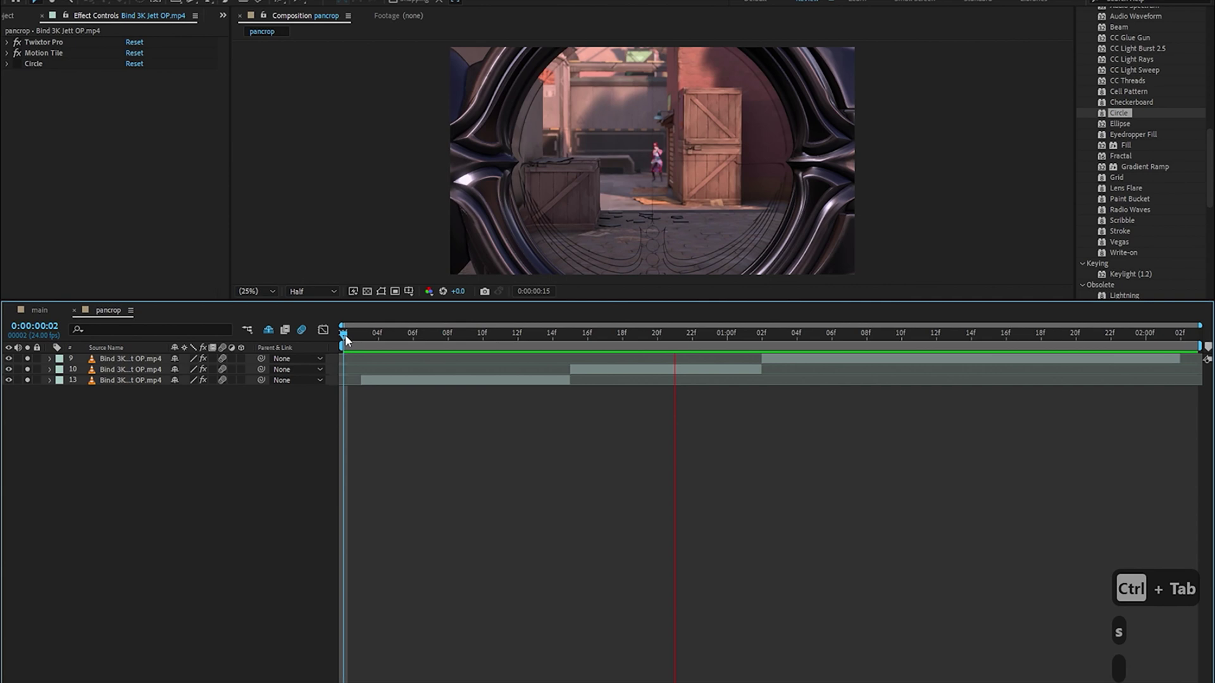
key("space")
- Compare the bottom clip's Transform Scale curve with the middle clip's Scale curve while scrubbing through the bottom clip
left_click(544, 380)
key("s")
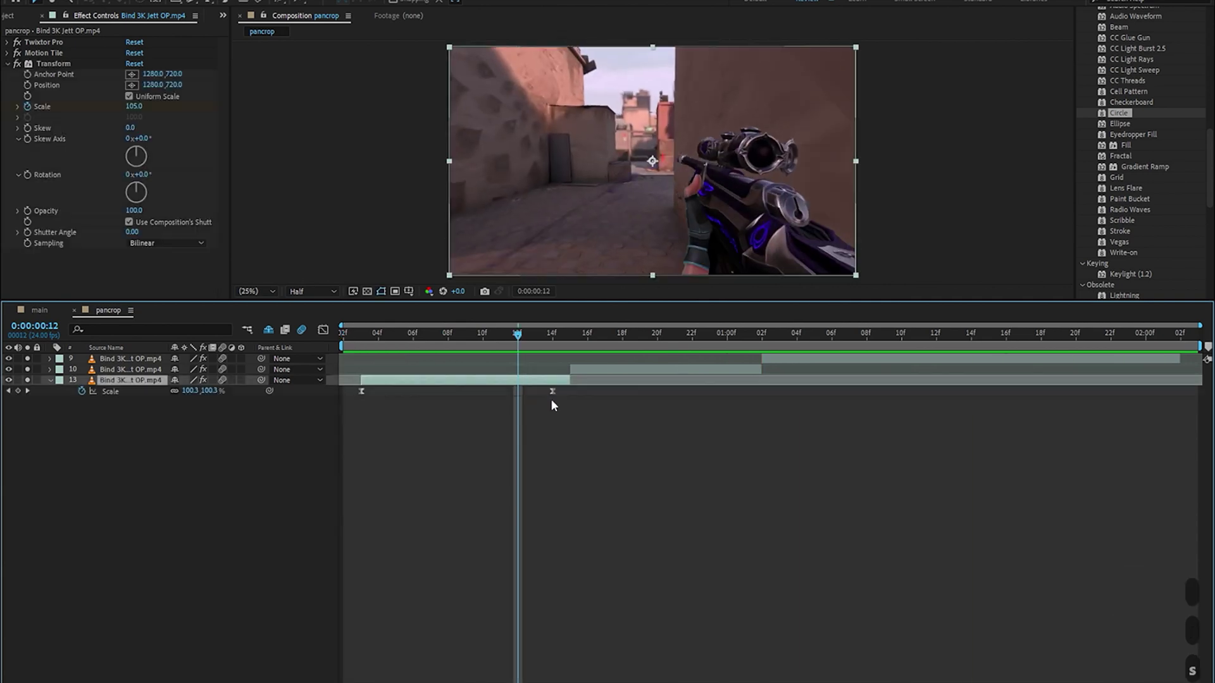
left_click(552, 391)
left_click(580, 369)
key("s")
left_click(570, 379)
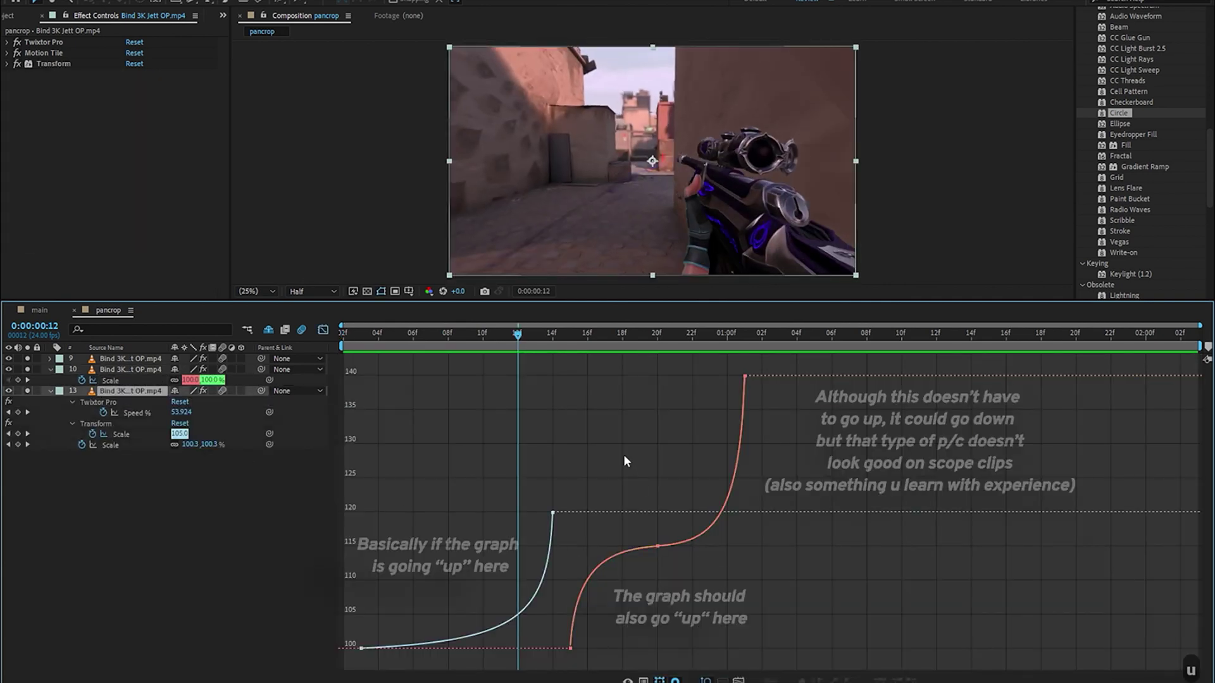
left_click_drag(530, 339, 480, 426)
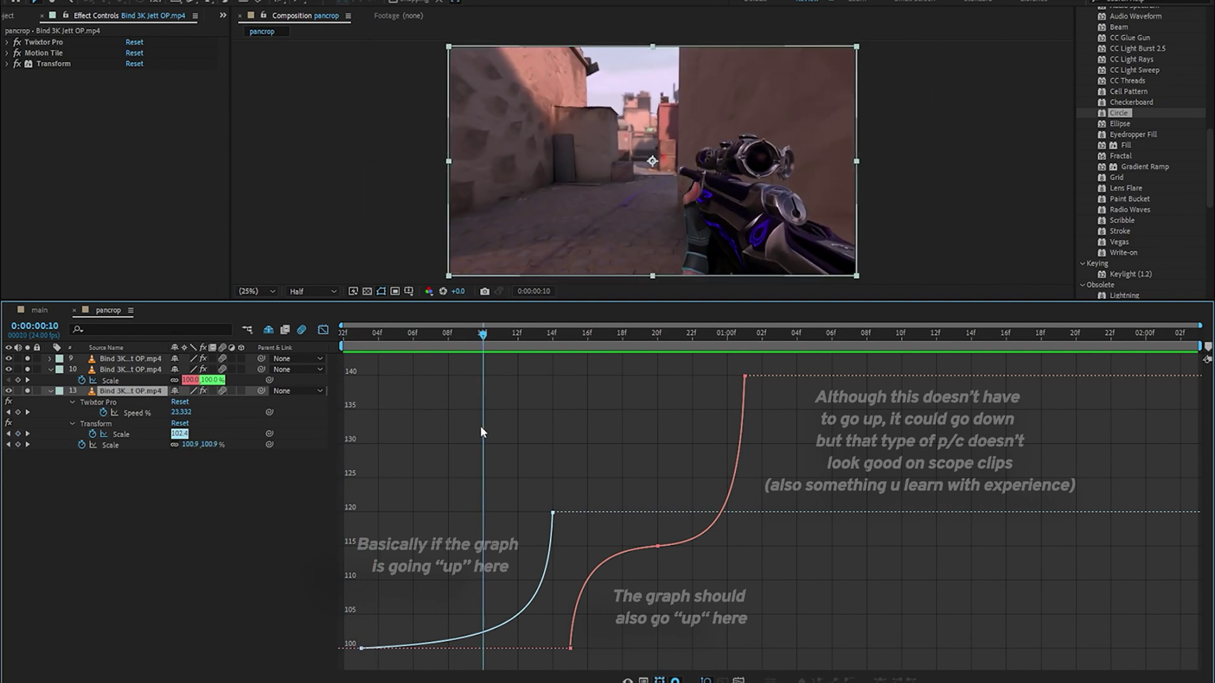
mouse_move(524, 611)
left_click_drag(479, 336, 582, 409)
- Try a reversed zoom by setting the middle clip's Scale keyframe at 0:00:00:15 to 140%
left_click_drag(190, 379, 218, 380)
left_click(191, 379)
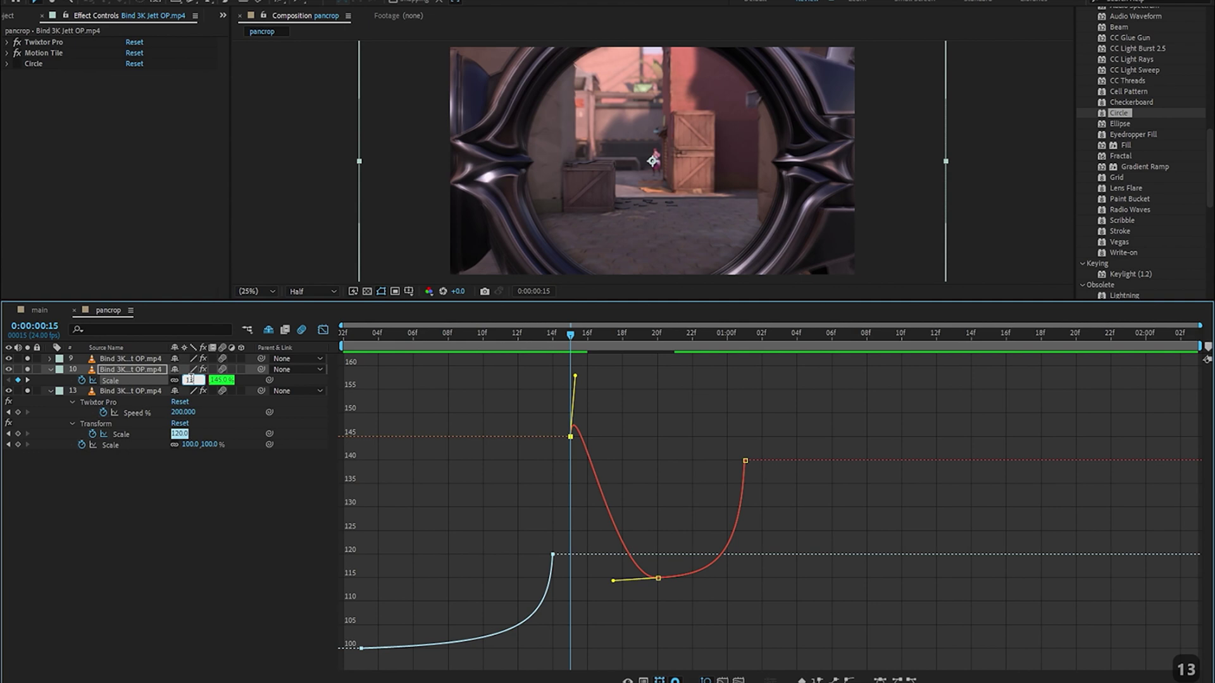
type("140")
key("Return")
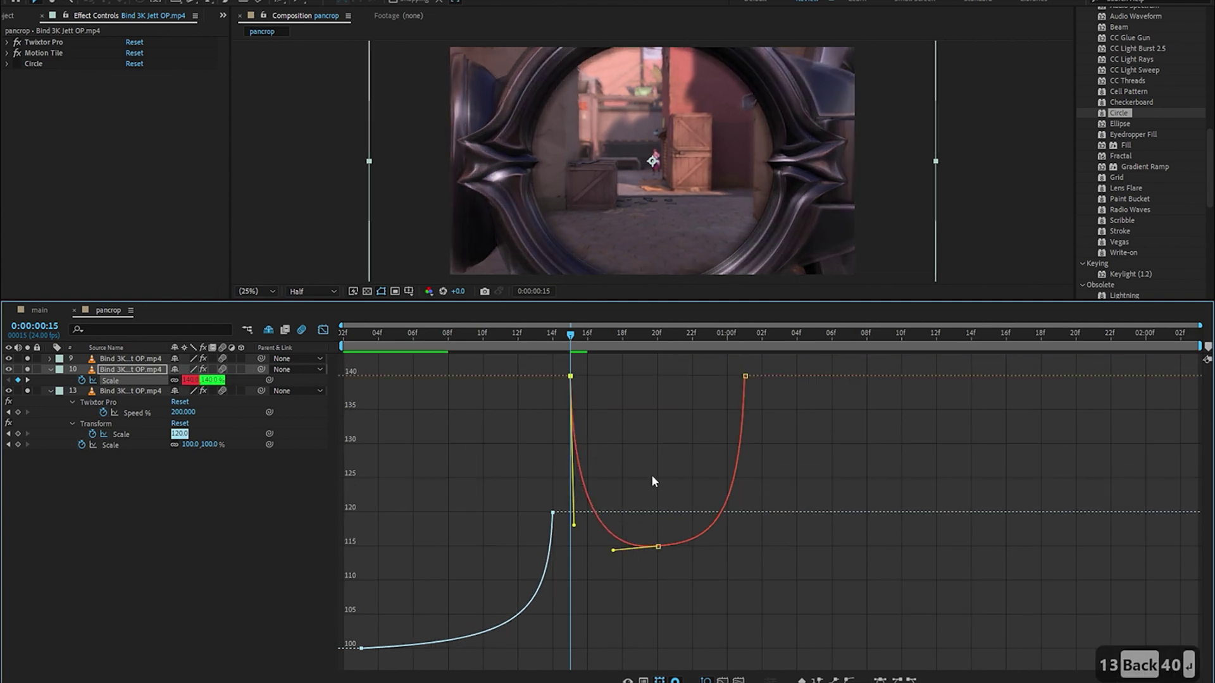
- Play the composition from 0:00:00:03 to check the reversed zoom and undo the middle clip's Scale changes
left_click_drag(466, 335, 359, 336)
key("space")
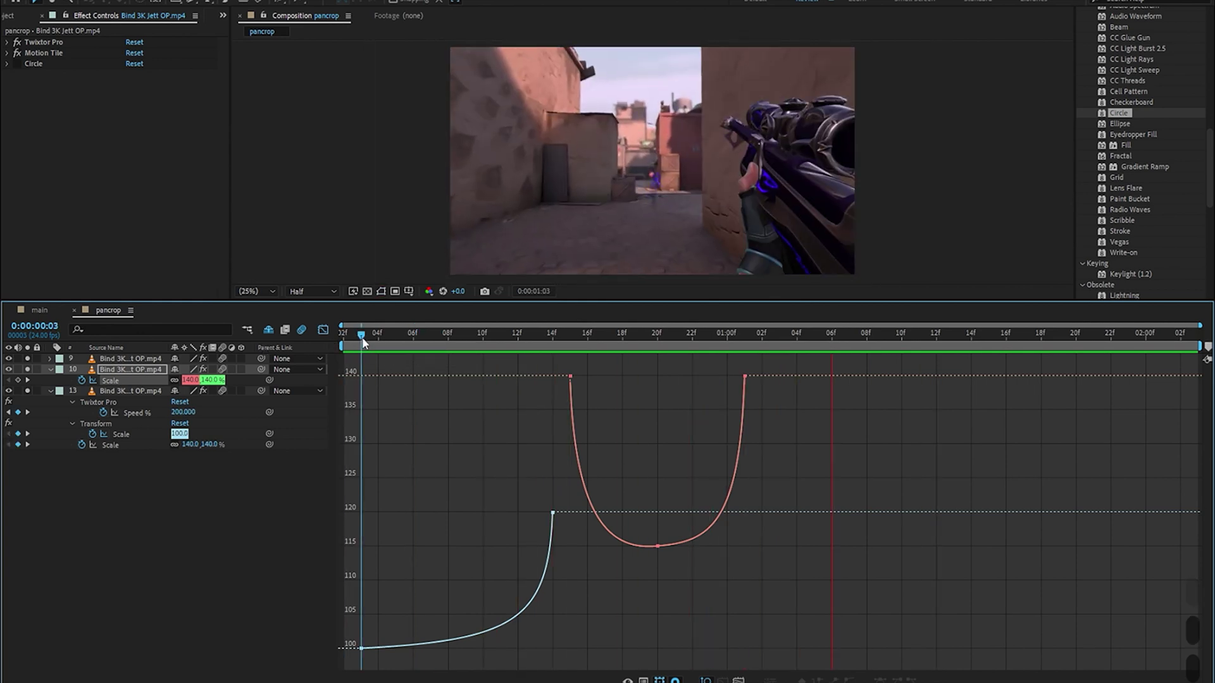
left_click_drag(362, 341, 609, 463)
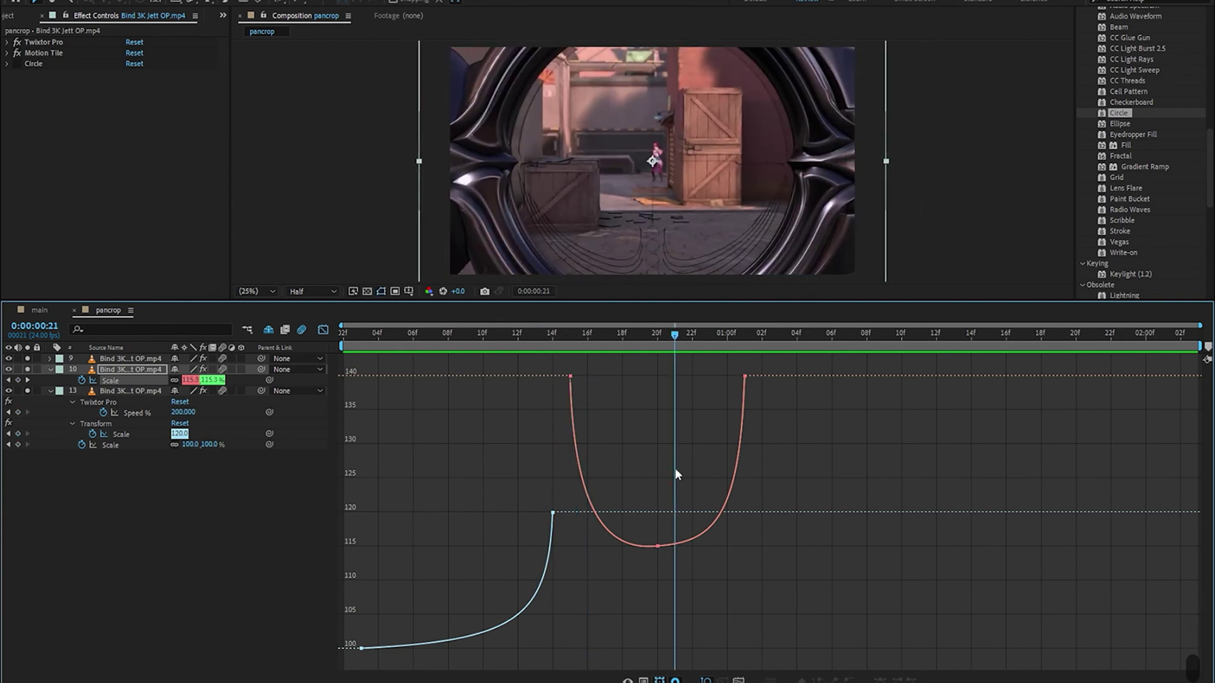
key("ctrl+z")
key("ctrl+z")
key("ctrl+z")
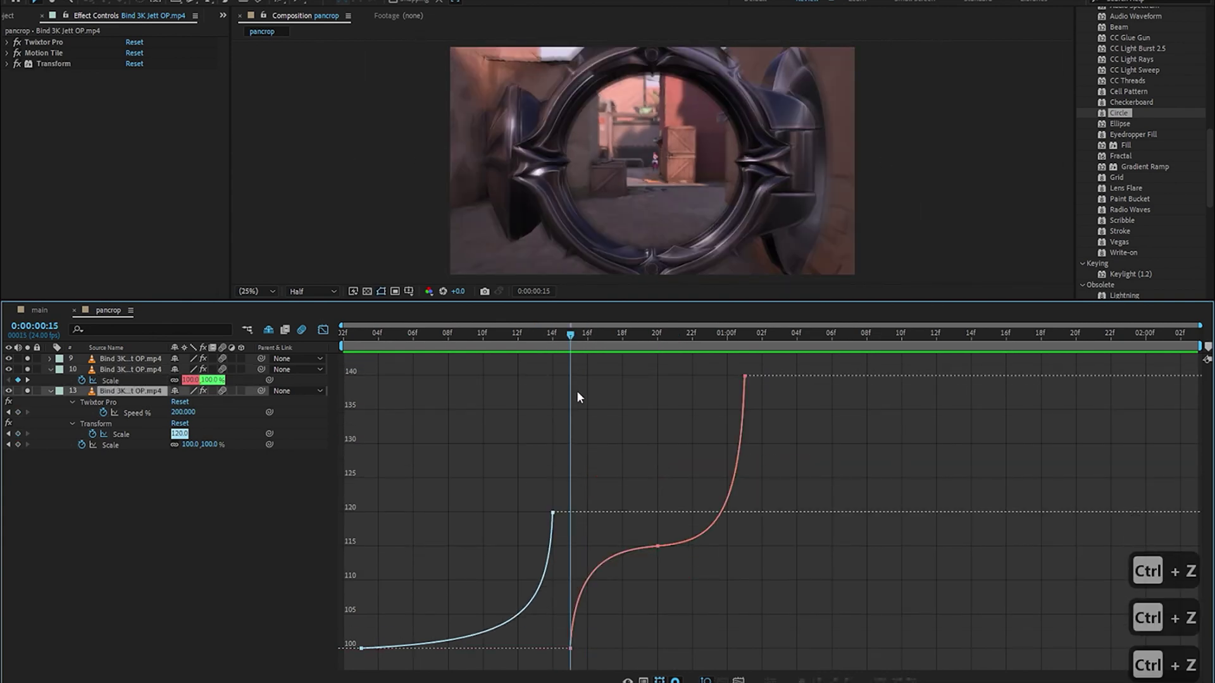
- Scrub through the middle clip and display the Scale curves of all three clips together in the value graph
key("ctrl+Tab")
key("space")
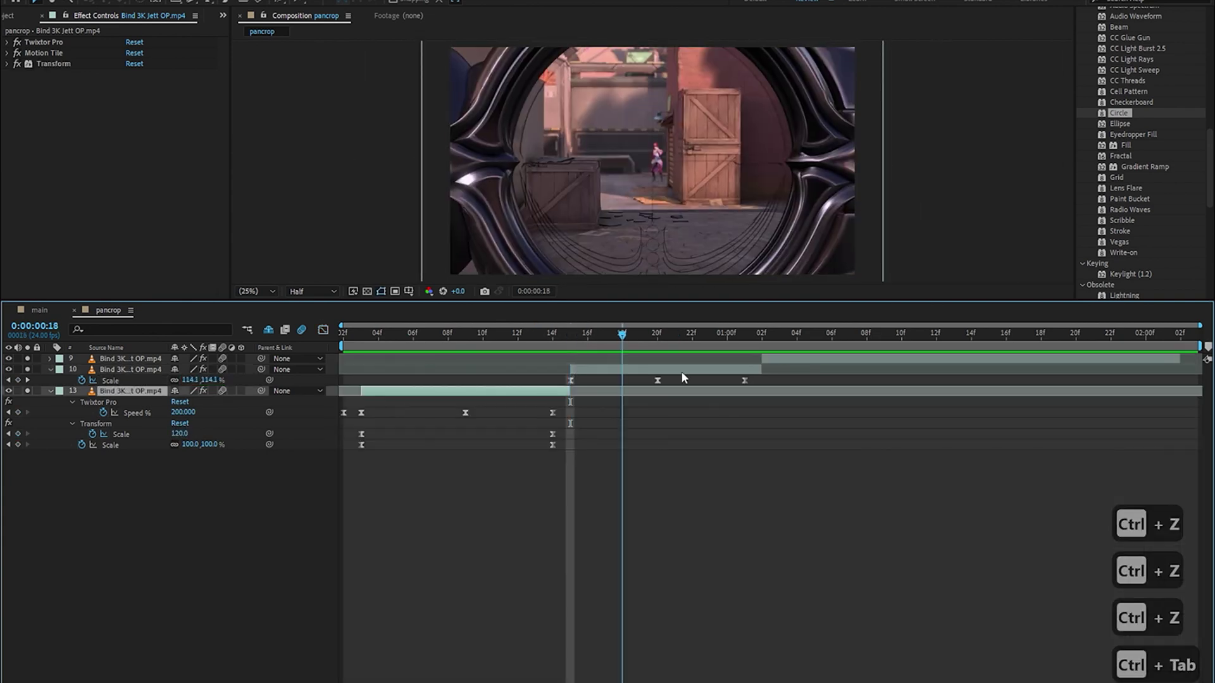
left_click(780, 361)
key("s")
left_click(746, 385)
key("ctrl+Tab")
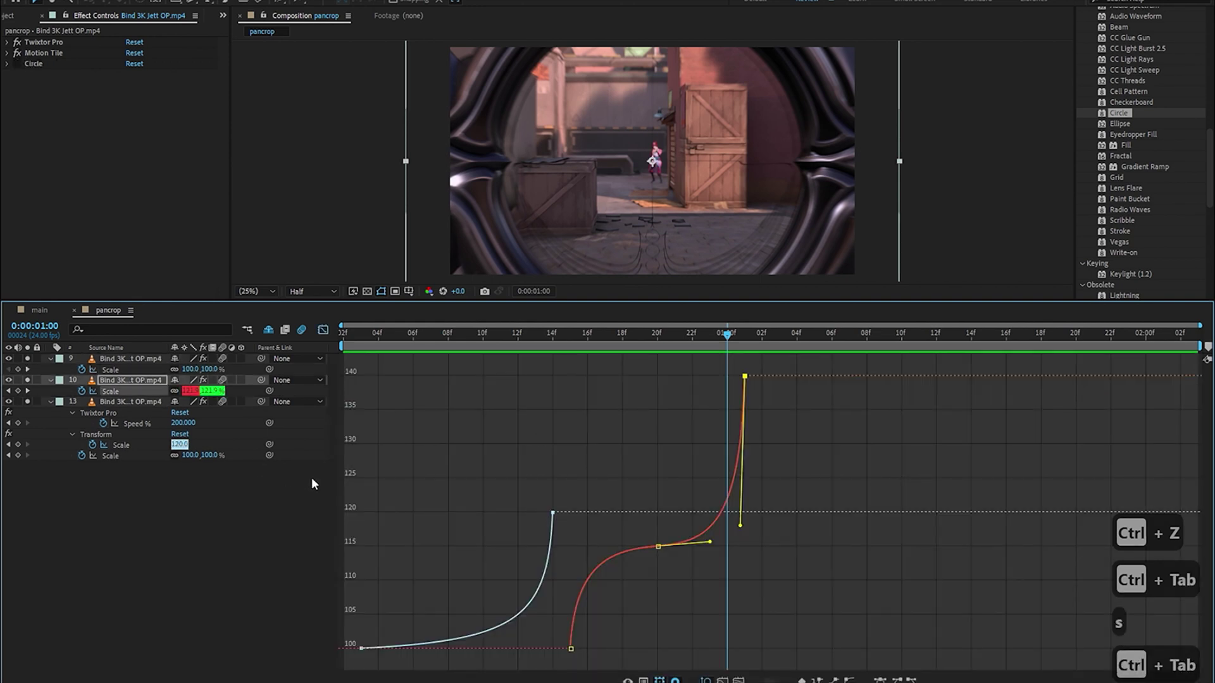
left_click(95, 369)
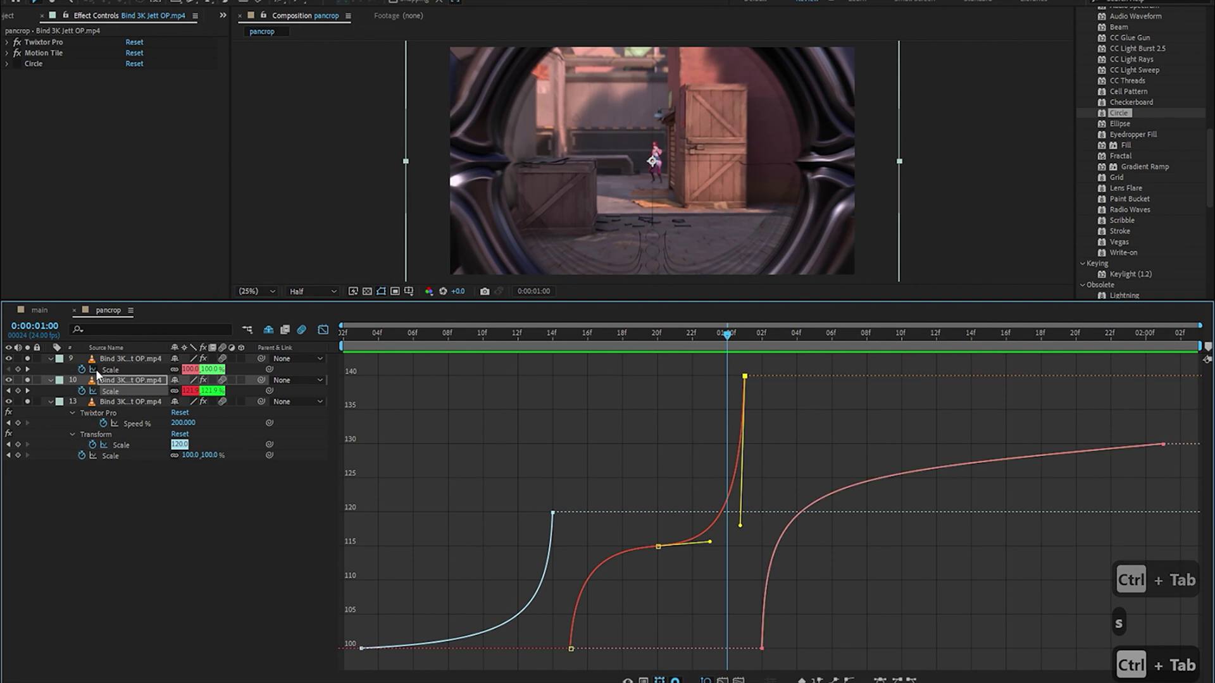
left_click(597, 448)
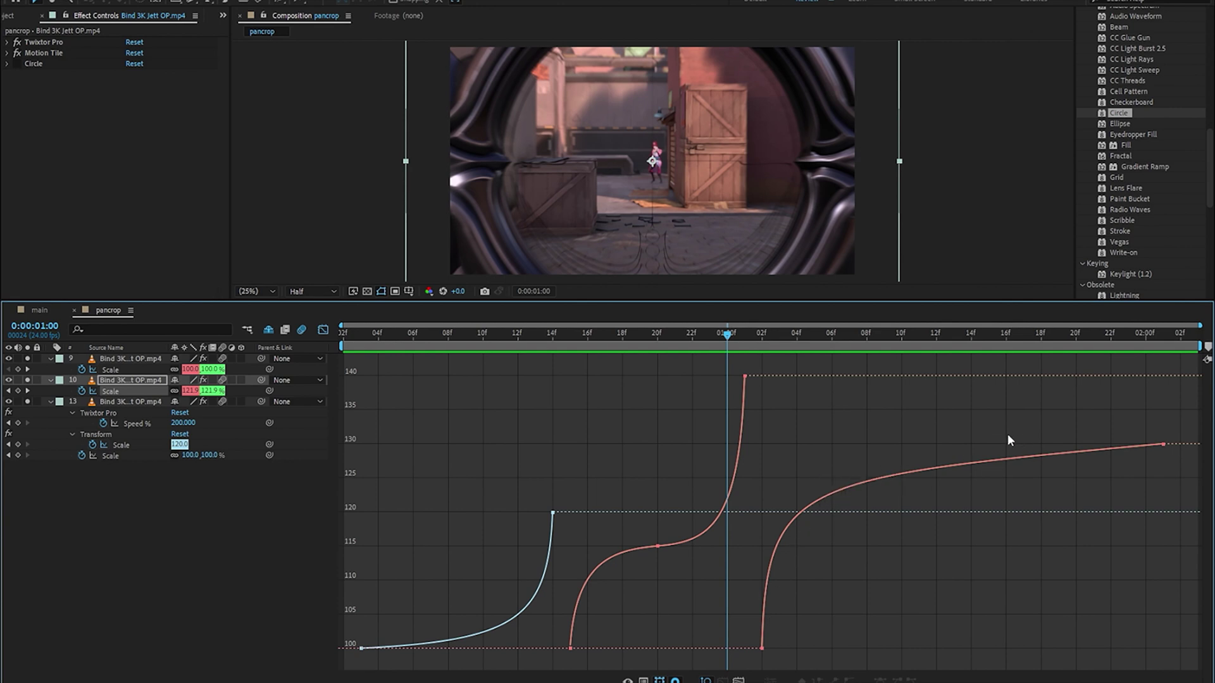
- With Transform disabled, set the bottom clip's Scale keyframe at 0:00:00:03 to 150% and shape its curve with a steep start and finish
left_click_drag(647, 336, 350, 375)
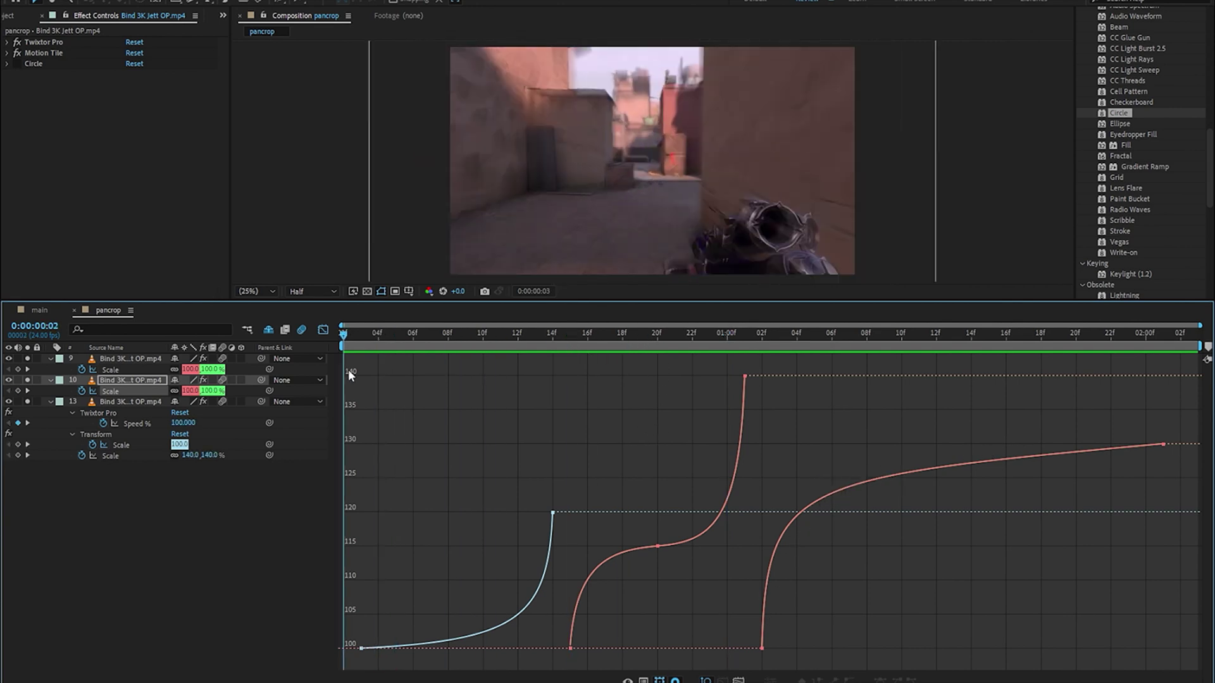
left_click(324, 328)
left_click(441, 405)
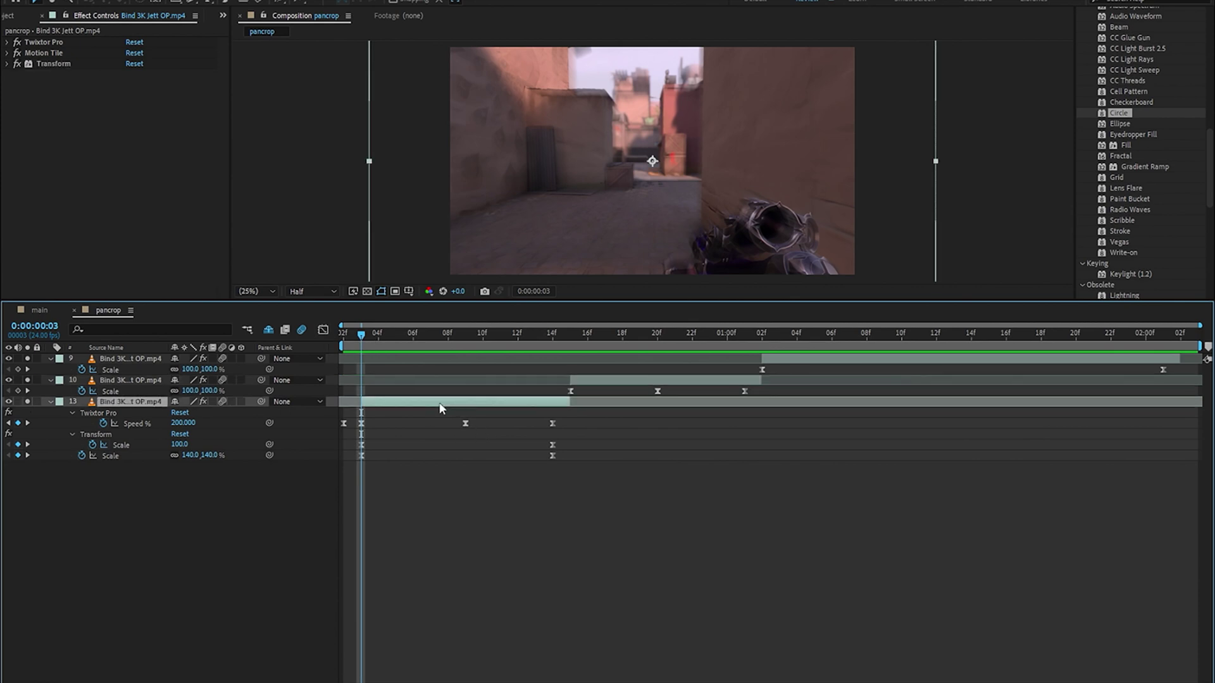
key("s")
key("s")
left_click(360, 412)
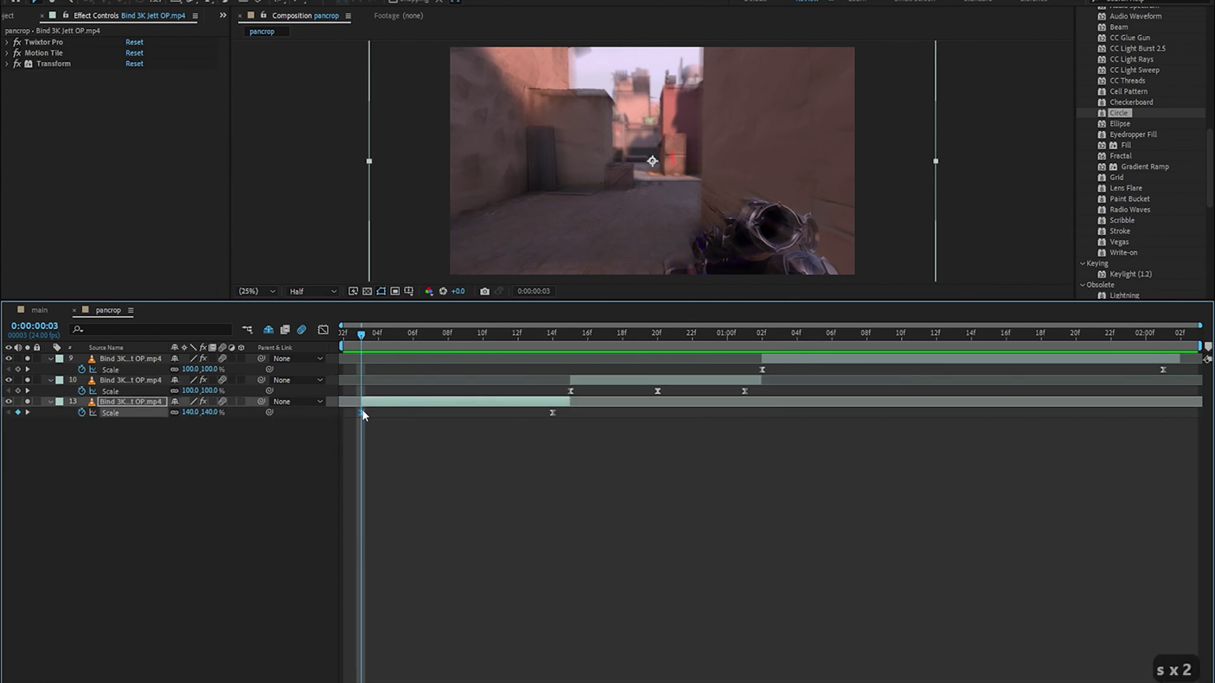
left_click(190, 412)
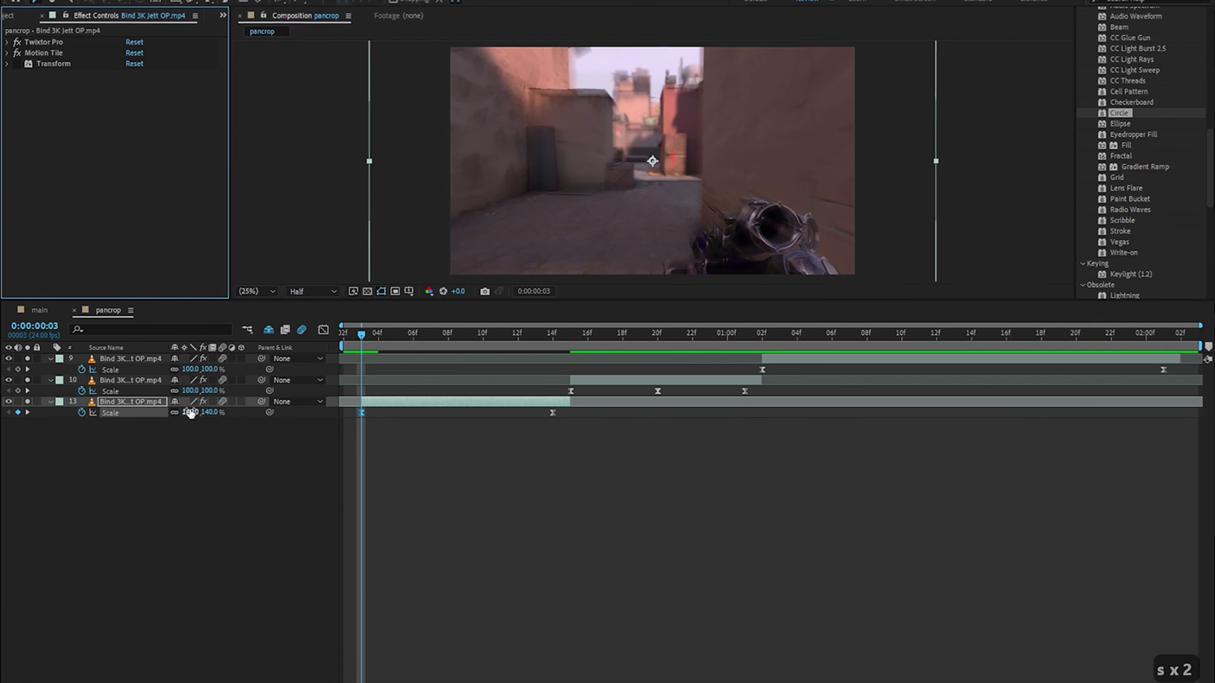
type("15")
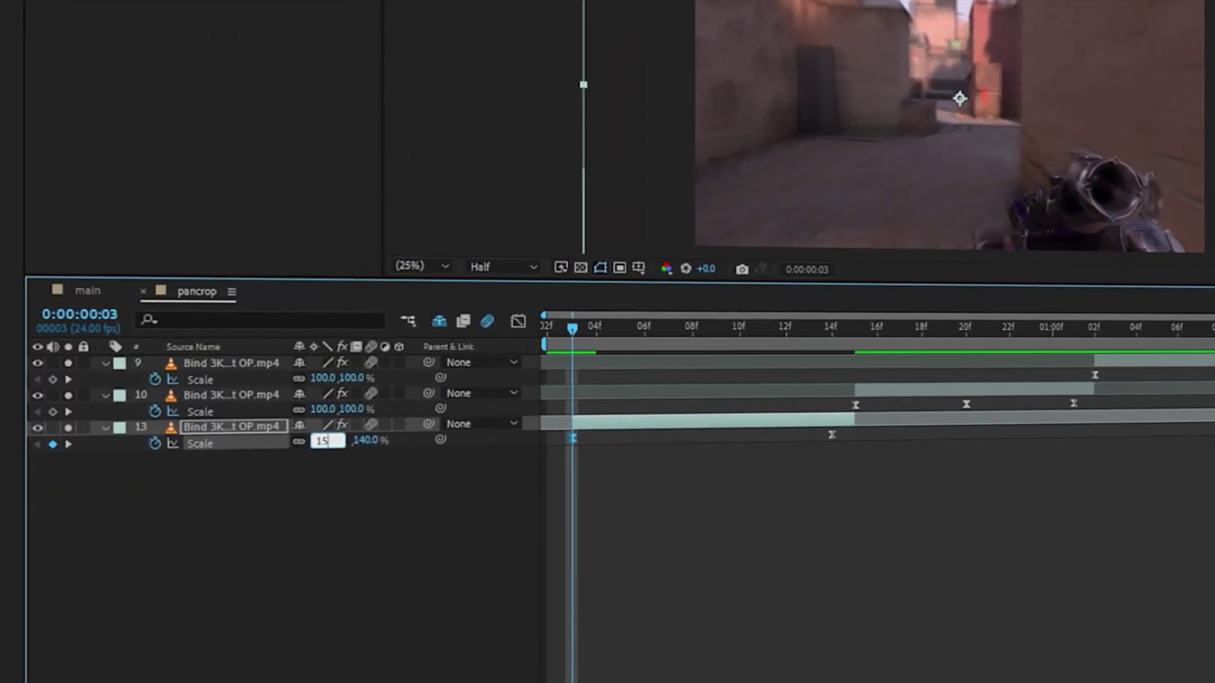
type("0")
key("Return")
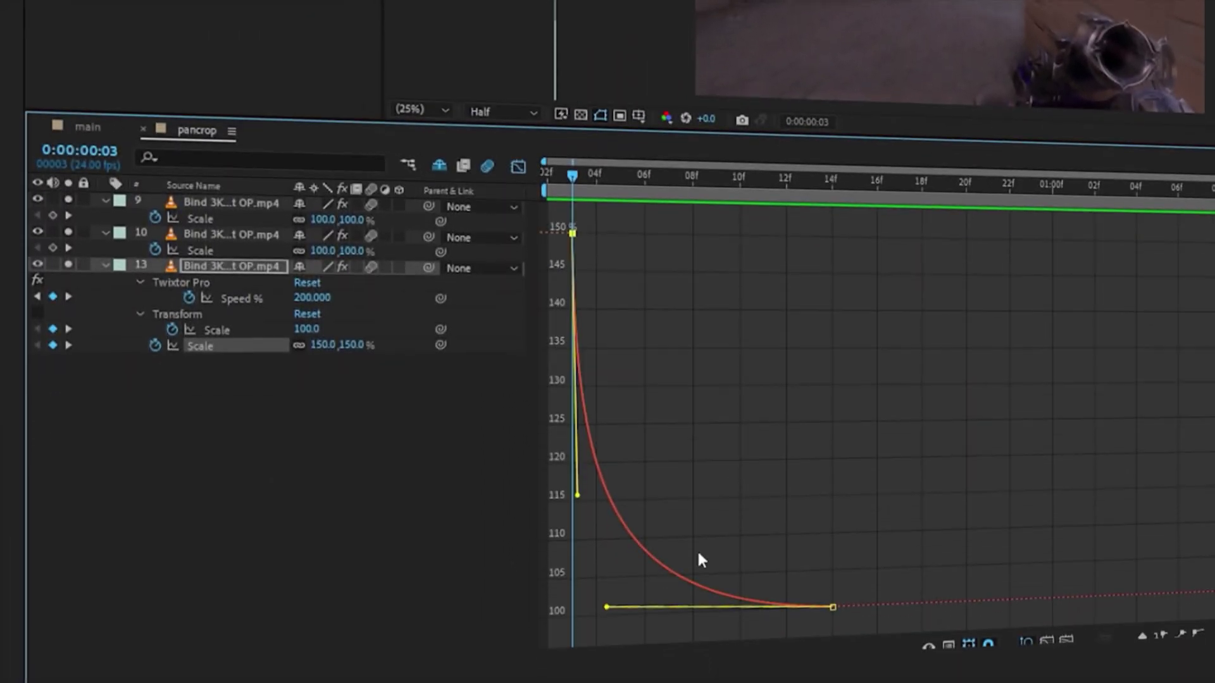
left_click_drag(624, 577, 827, 288)
left_click_drag(577, 483, 577, 598)
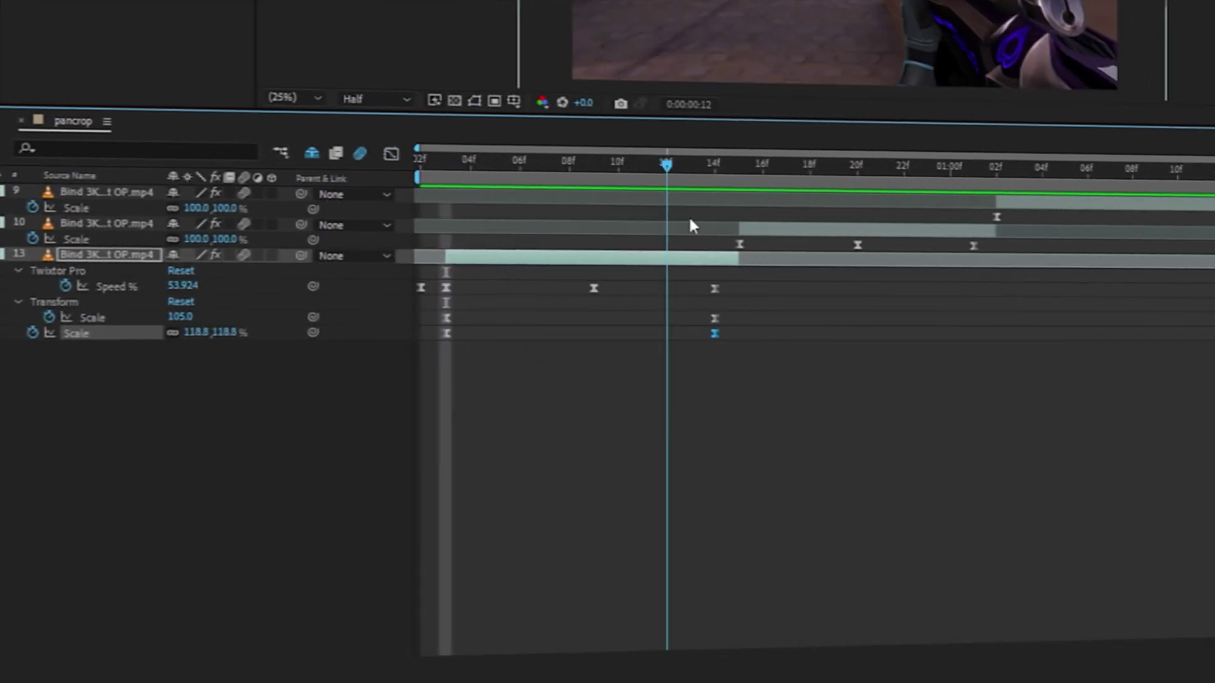
- Set the middle clip's Scale keyframe at 0:00:00:15 to 140% and bend its curve downward into a smooth U shape
key("k")
key("k")
left_click(740, 243)
key("shift+F3")
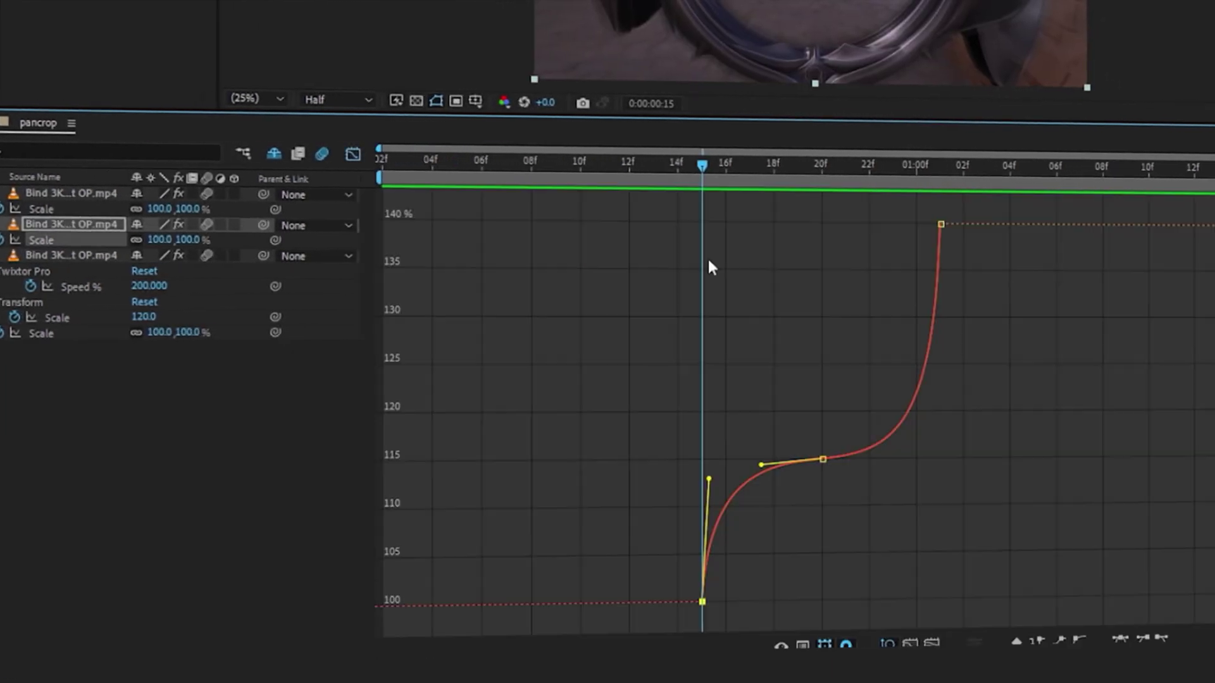
type("140")
key("Return")
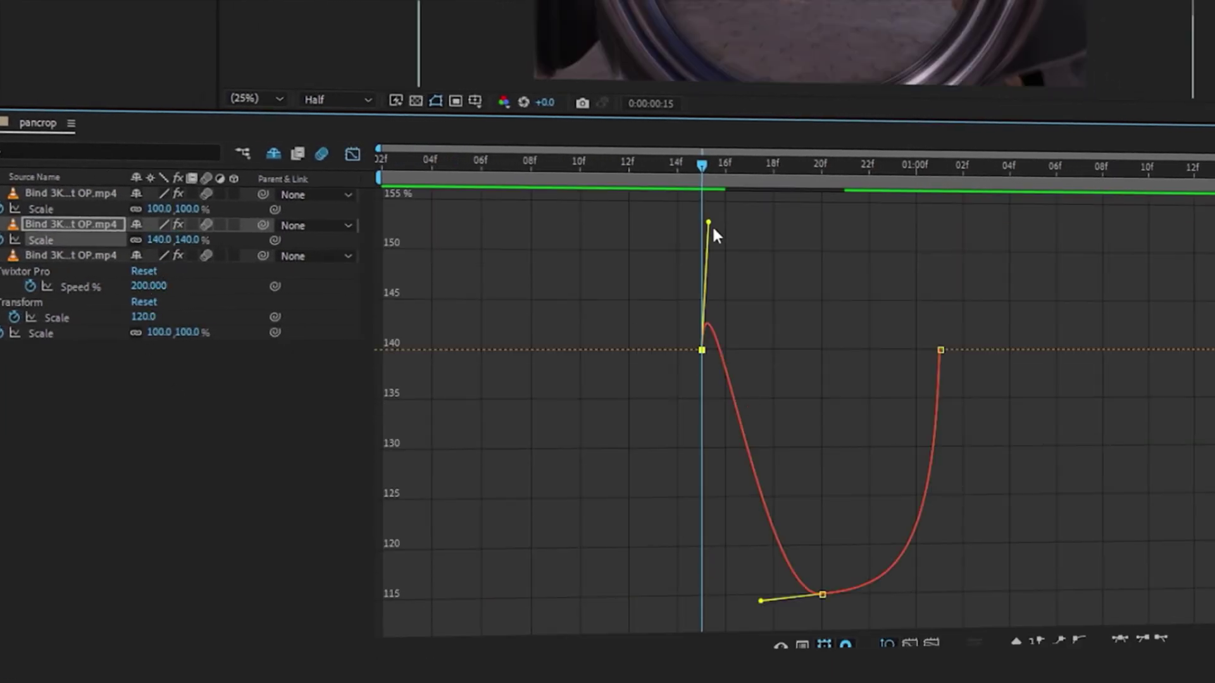
left_click_drag(708, 222, 660, 539)
key("shift+F3")
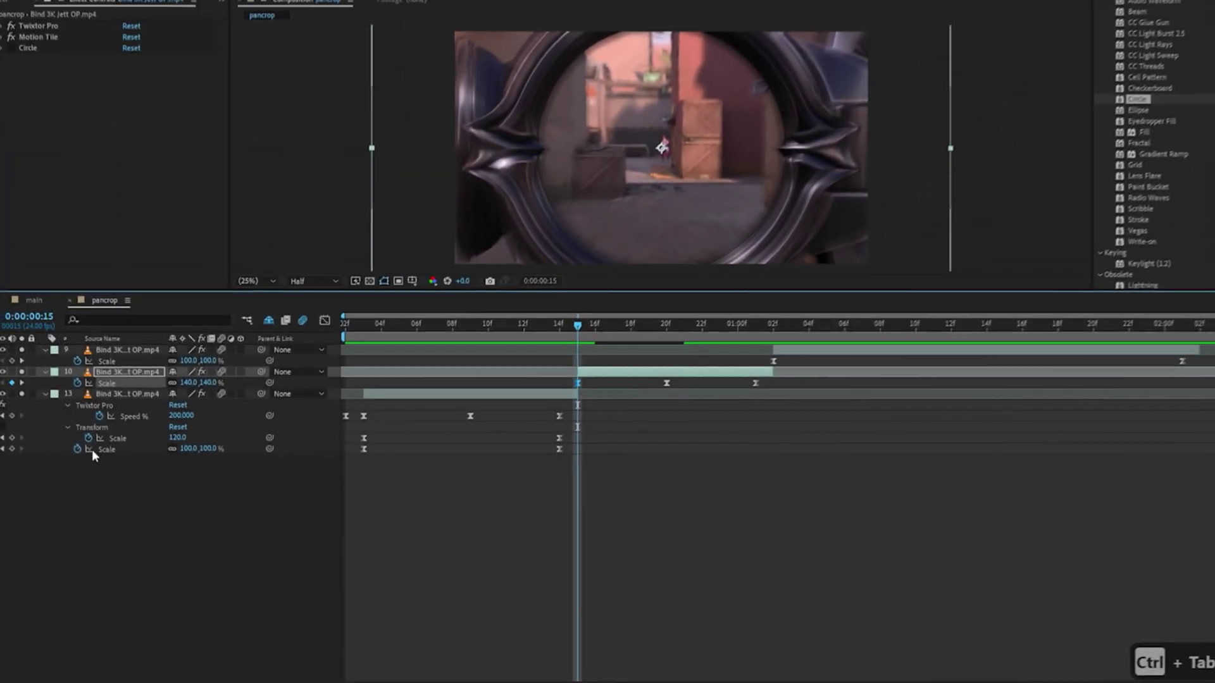
- Compare the Scale curves of the three clips in the value graph and play the composition from 0:00:00:02
key("shift+F3")
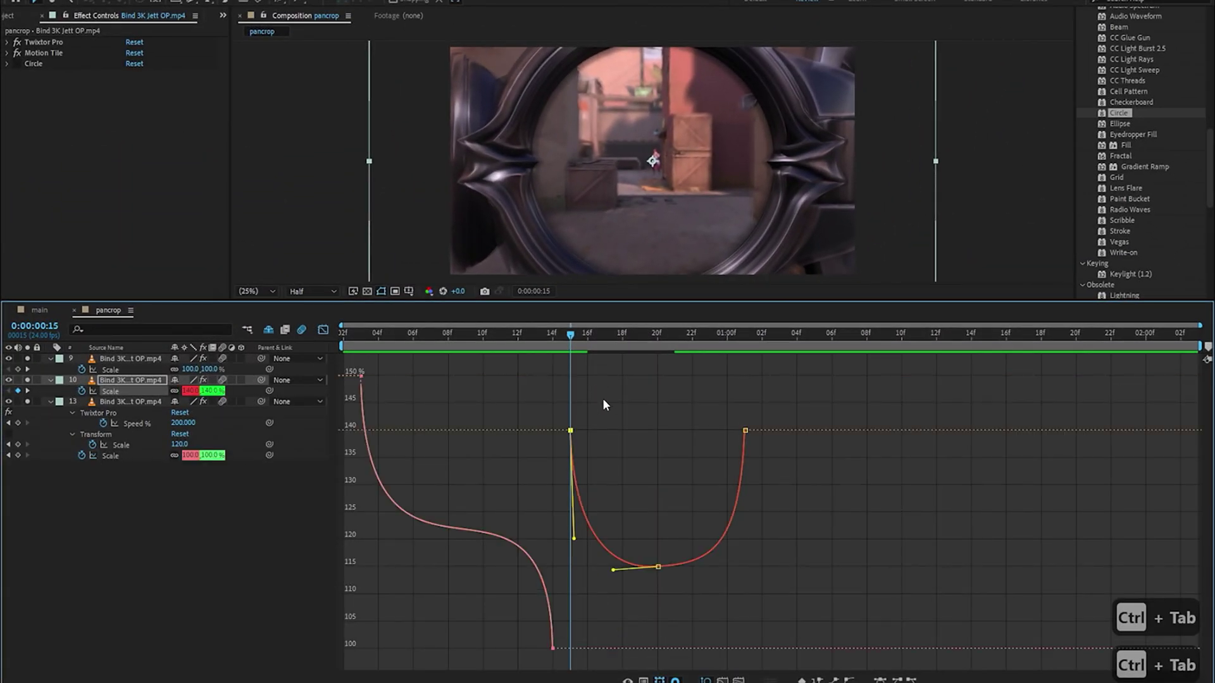
left_click(604, 403)
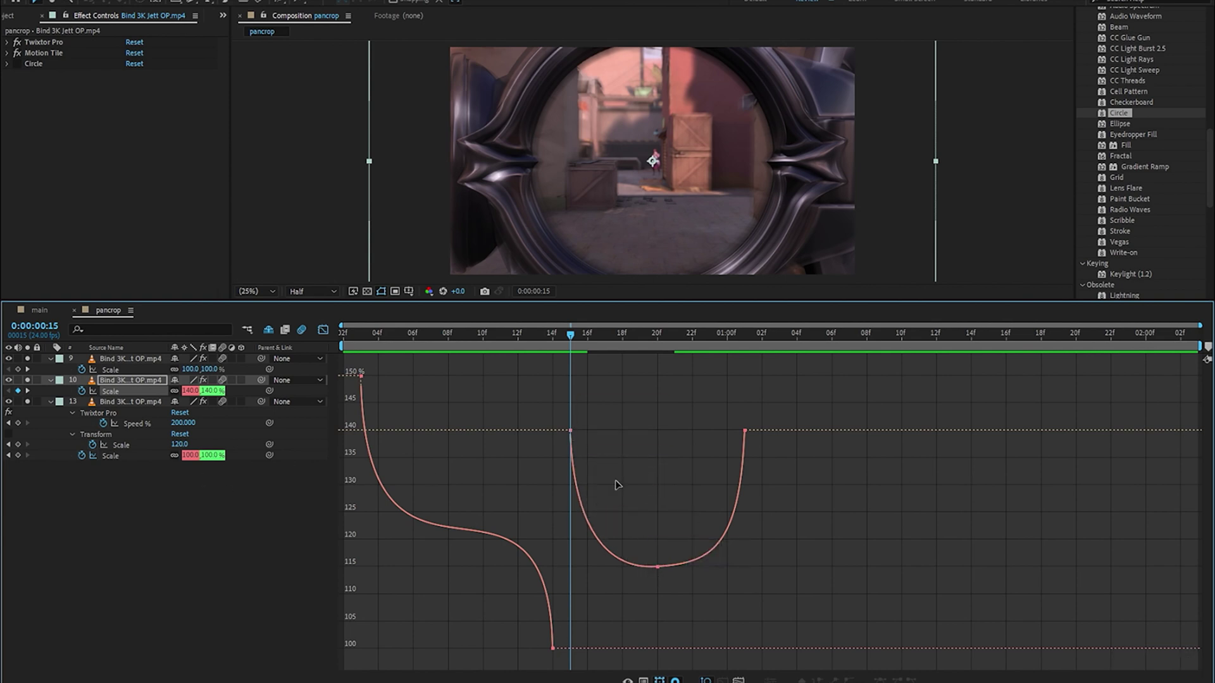
left_click(93, 370)
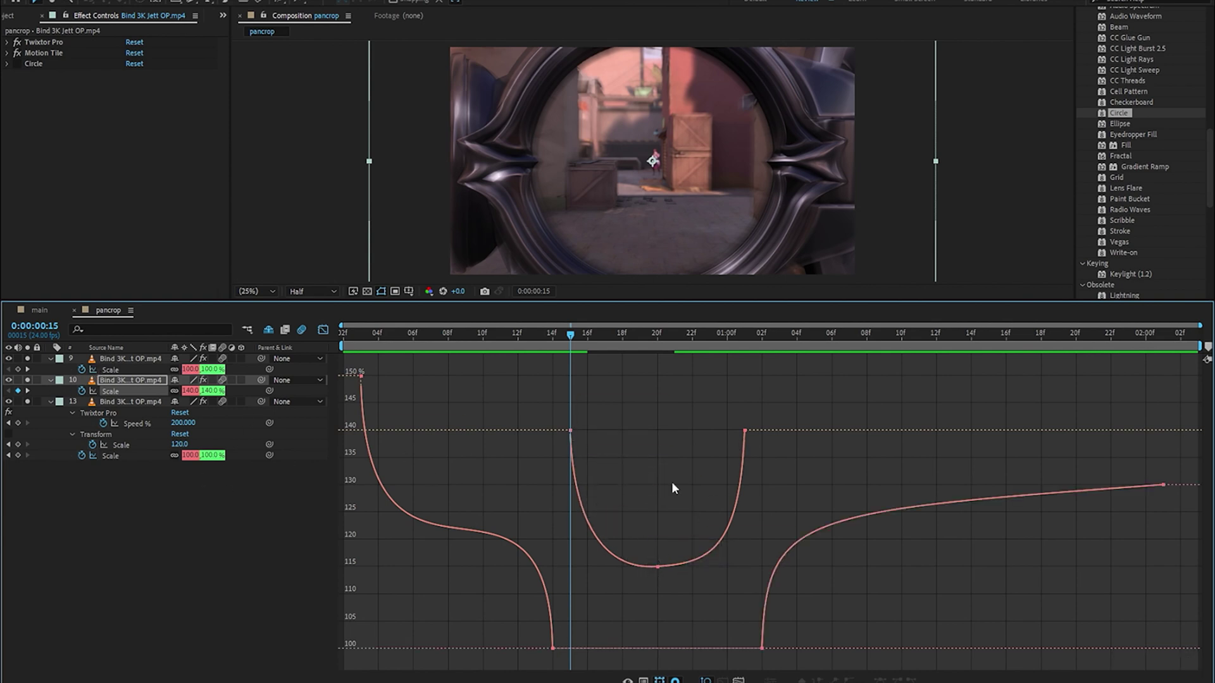
left_click_drag(571, 342, 339, 347)
key("shift+F3")
key("space")
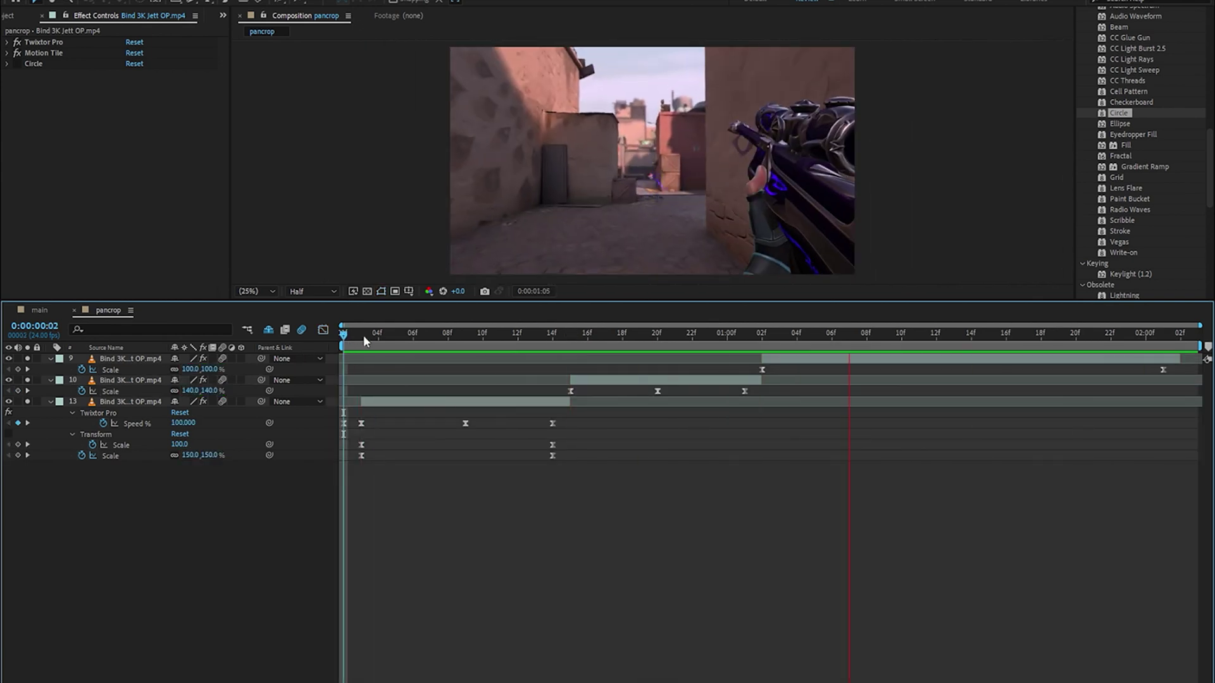
- Set the top clip's first Scale keyframe, at 0:00:01:02, to 150%
key("ctrl+Tab")
left_click_drag(662, 445, 767, 382)
left_click(629, 488)
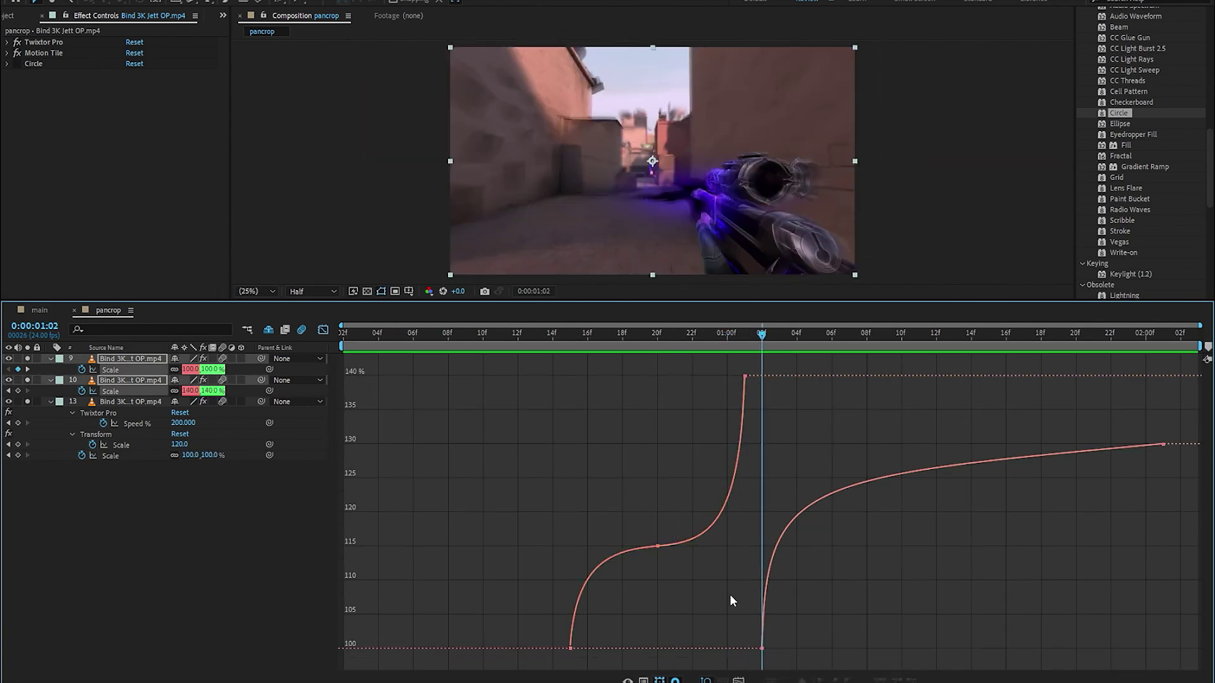
left_click_drag(729, 668, 816, 396)
left_click(189, 370)
type("1")
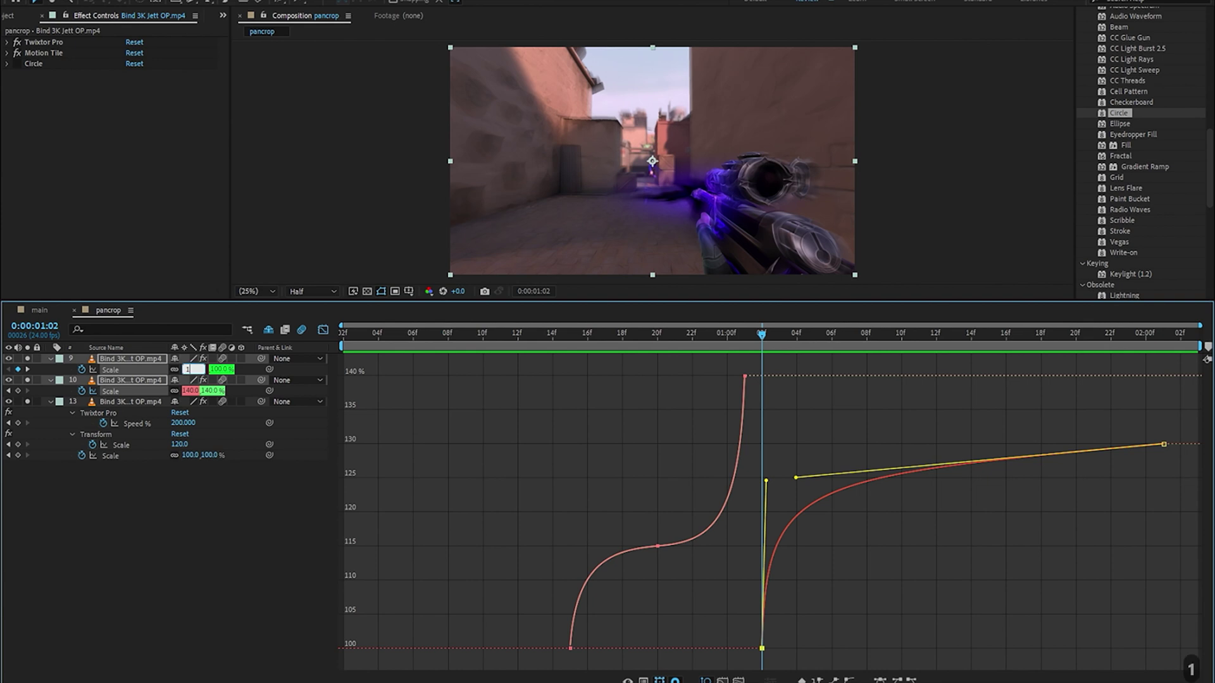
type("50")
key("Return")
- Set the top clip's Scale keyframe at 0:00:02:01 to 100% and shape its curve into a steep drop with a long tail
key("k")
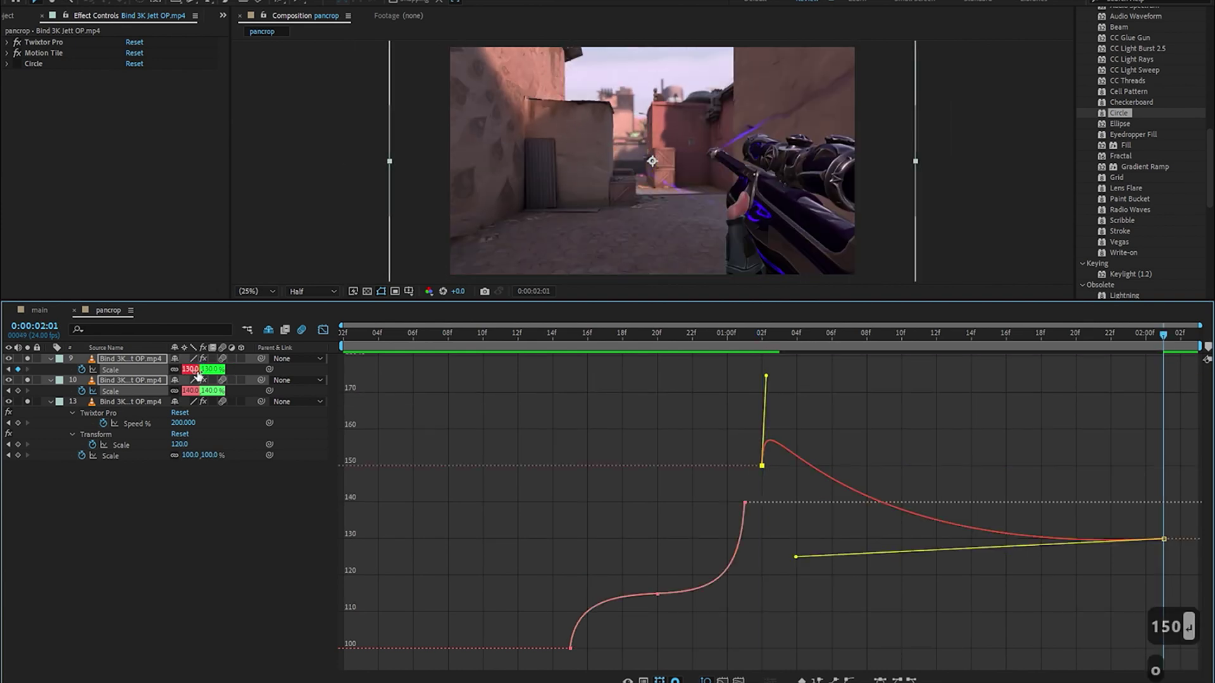
left_click(190, 369)
type("100")
key("Return")
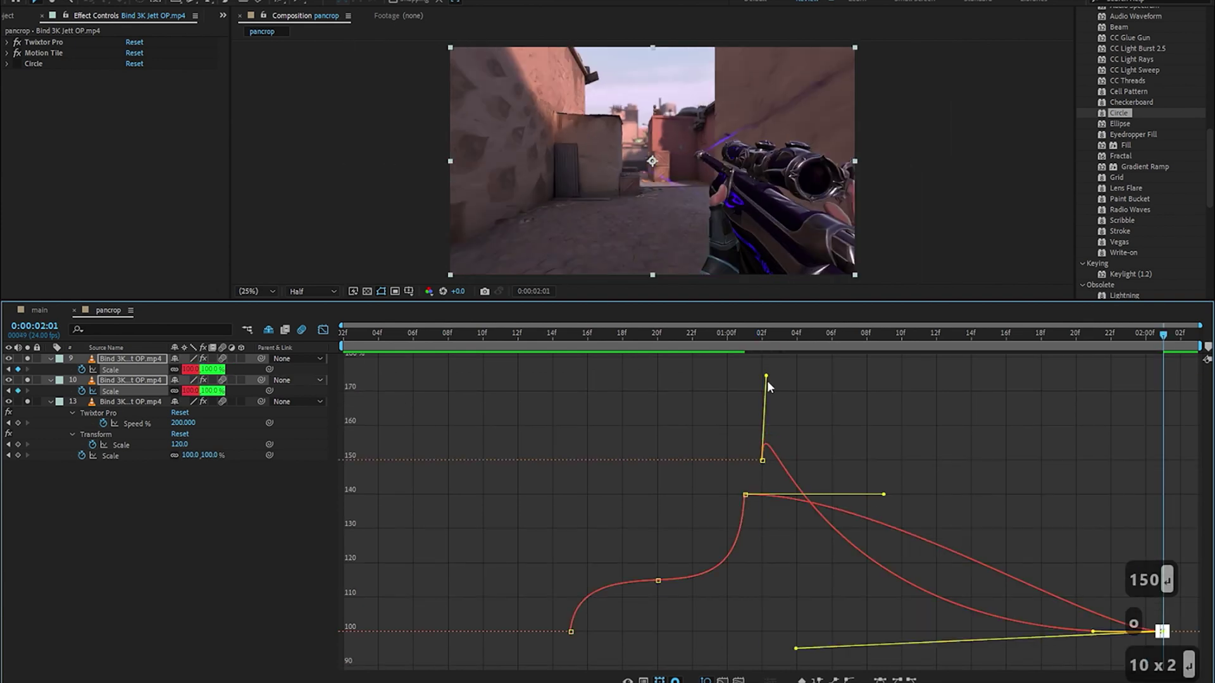
left_click_drag(766, 376, 766, 606)
left_click_drag(796, 649, 782, 603)
- Delete the middle clip's stray Scale keyframe at 0:00:02:01 and return to the value graph
key("ctrl+Tab")
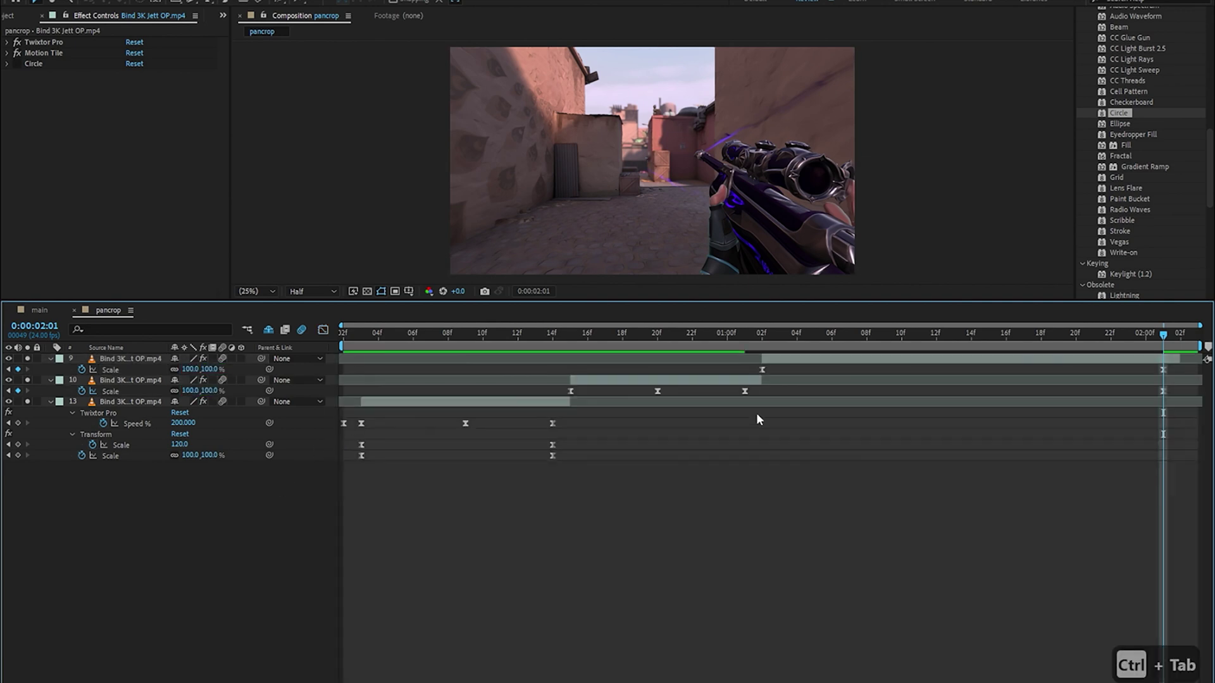
key("Delete")
key("ctrl+Tab")
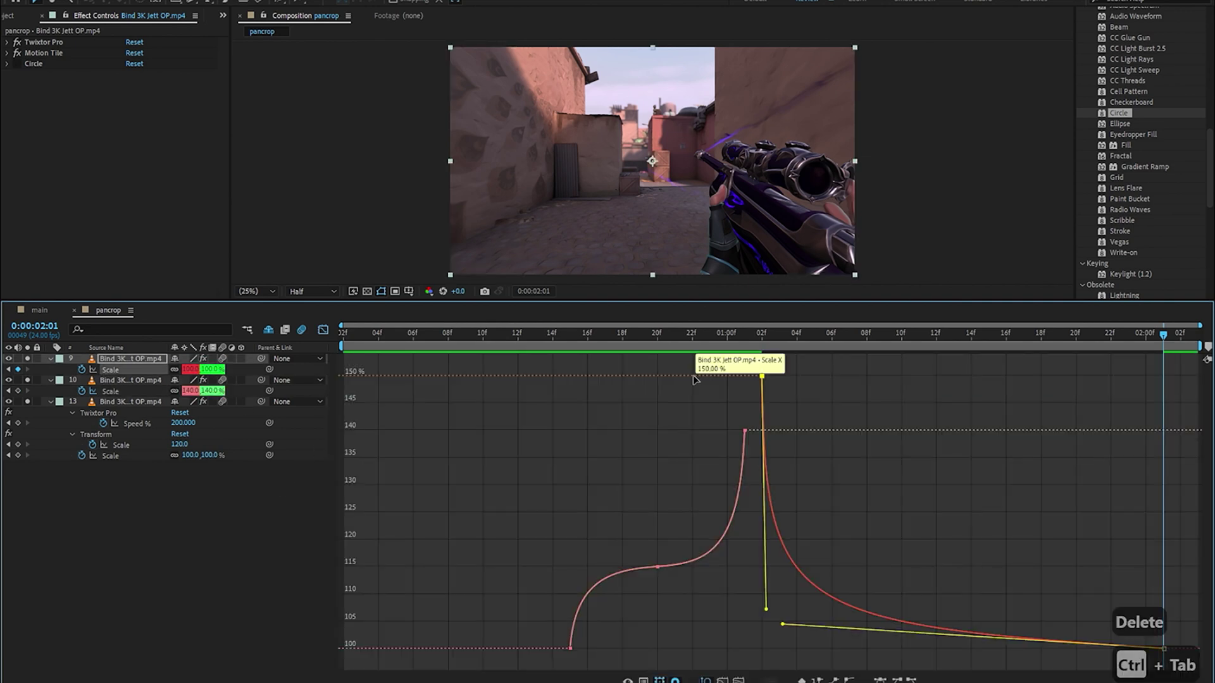
- Play the composition from 0:00:00:11 and from 0:00:00:02 to check the top clip's zoom-out
left_click(504, 342)
key("space")
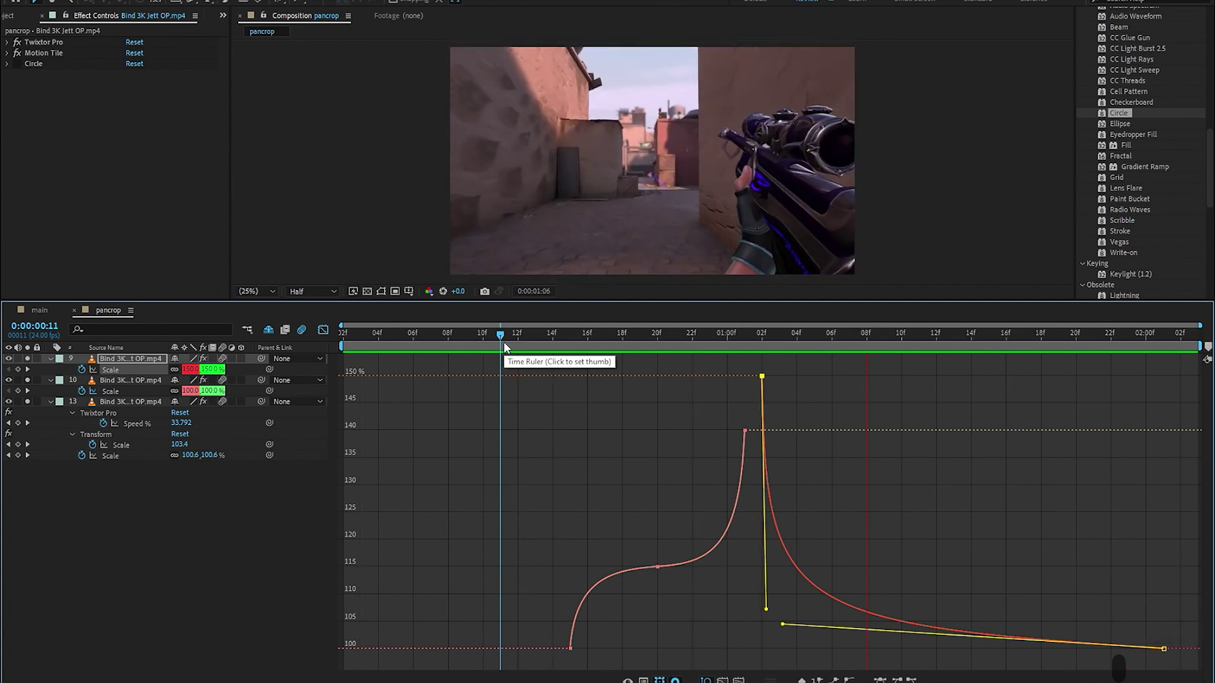
left_click_drag(504, 343, 267, 476)
key("space")
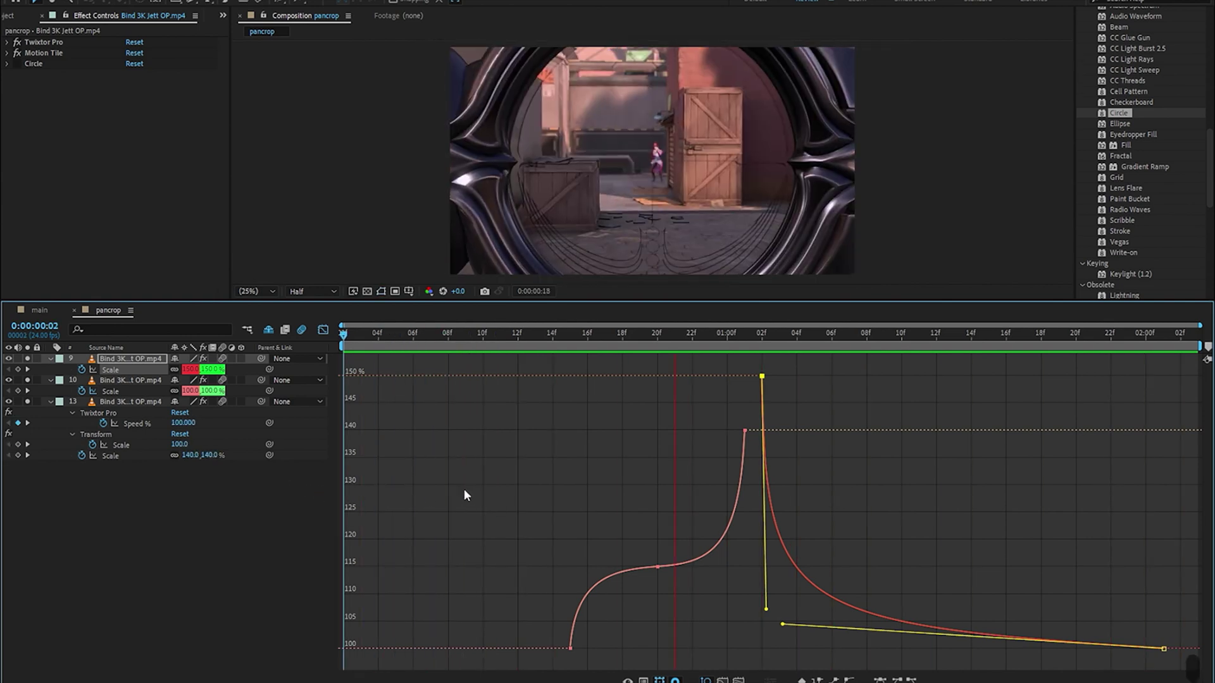
key("space")
- Leave the graph view, reveal the hidden shy layers and turn off solo on the three clips
left_click(322, 330)
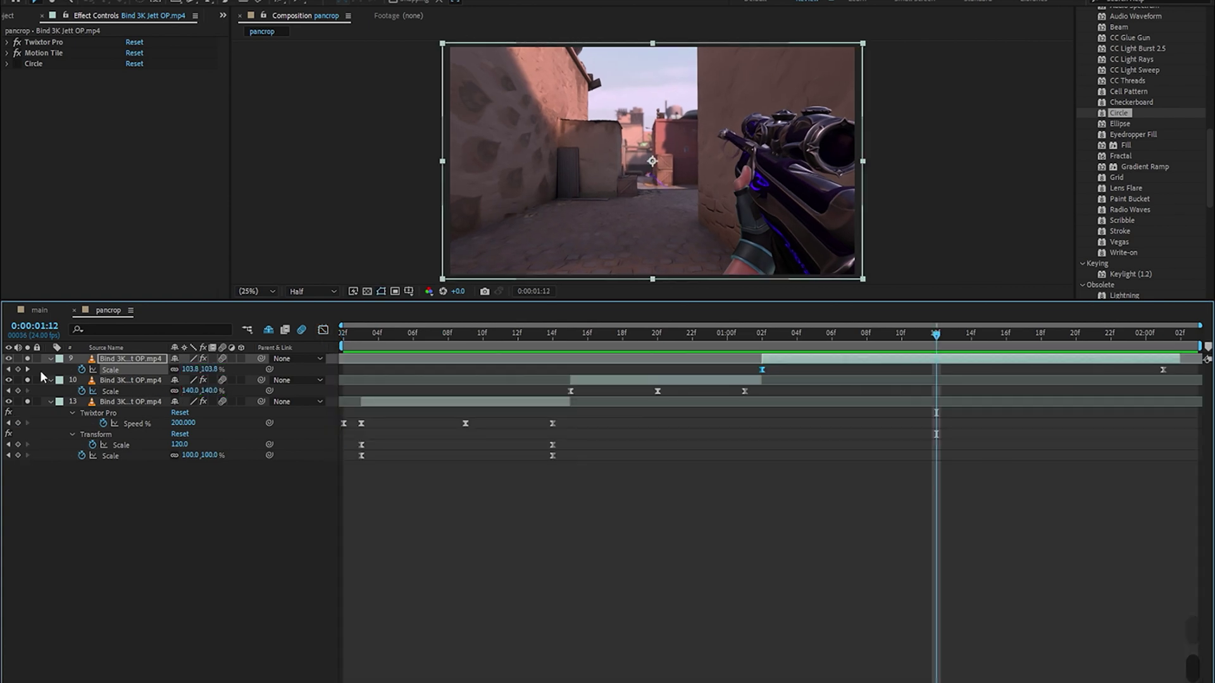
left_click(269, 331)
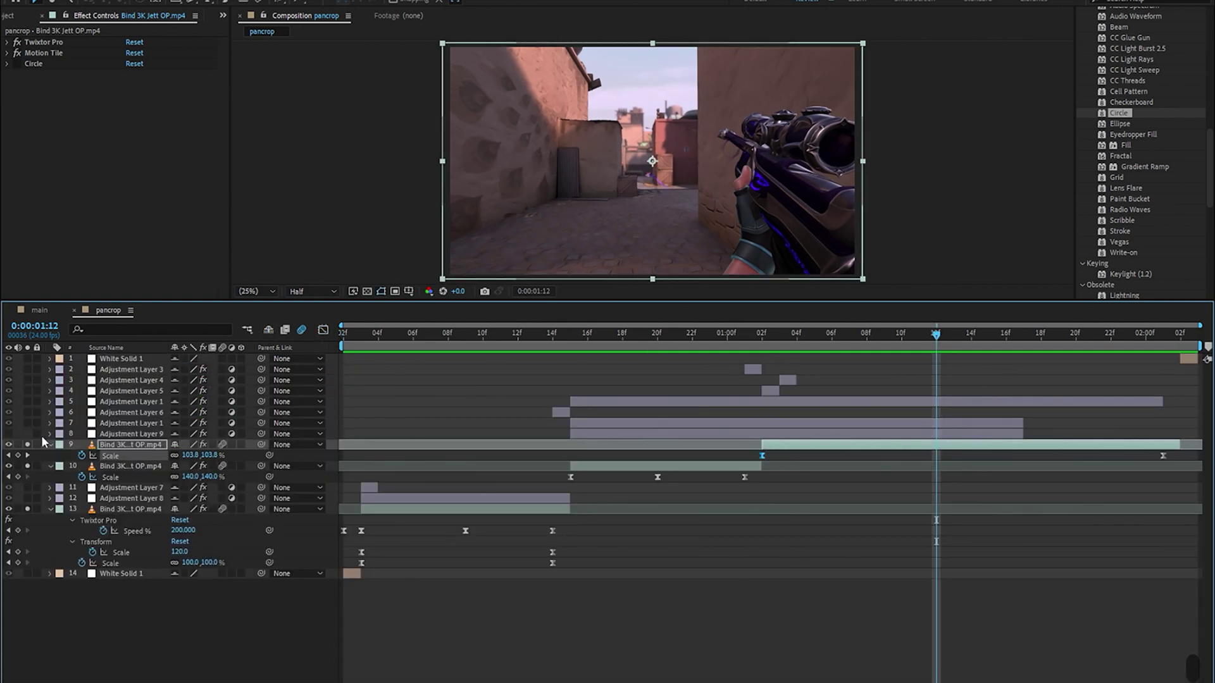
left_click(73, 628)
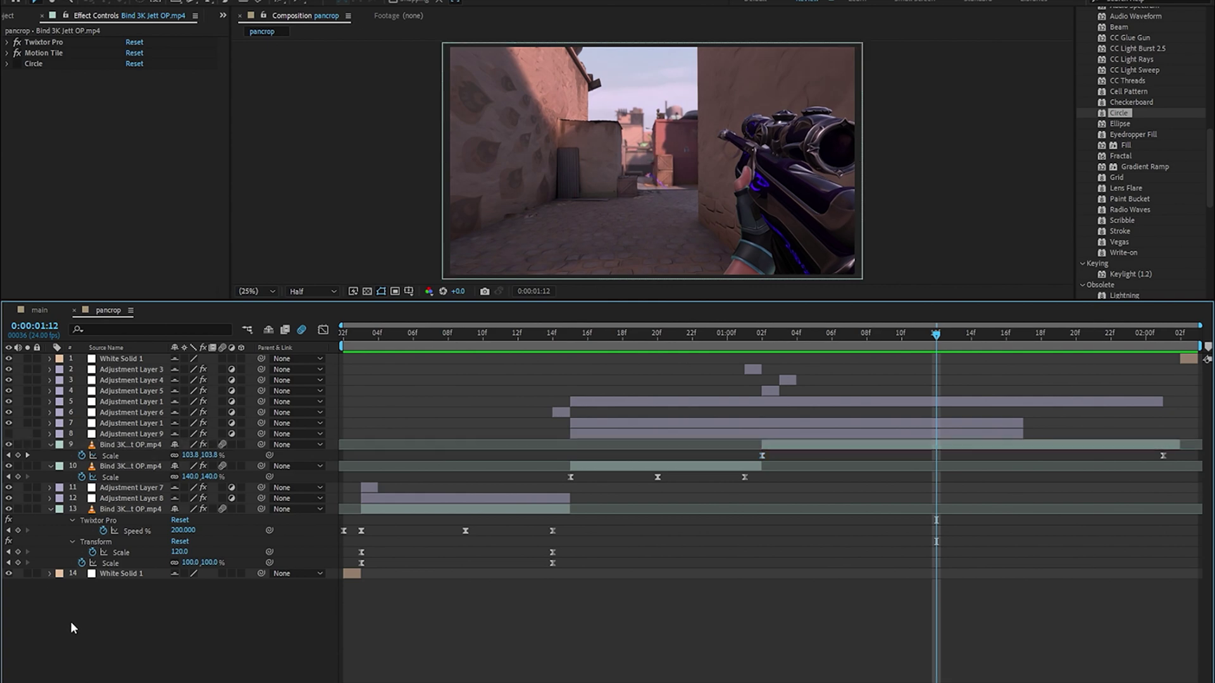